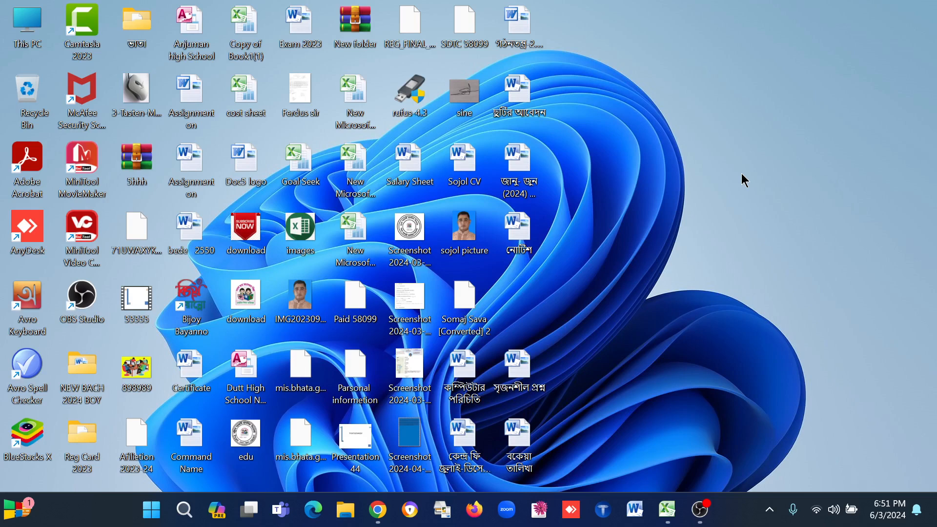
Switch to the Excel workbook and bring up the sample invoice's item table on Sheet8
{"action": "left_click", "coordinate": [667, 511]}
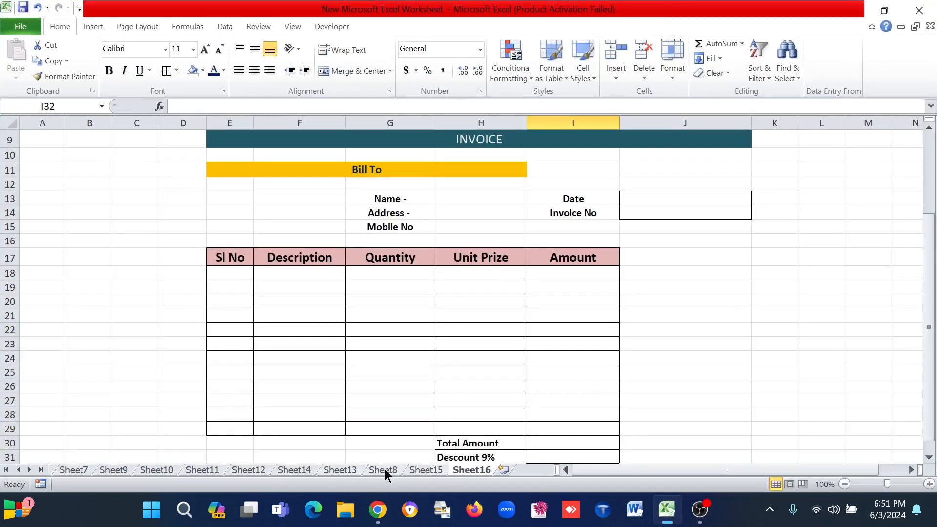
{"action": "left_click", "coordinate": [383, 470]}
{"action": "left_click", "coordinate": [312, 293]}
{"action": "scroll", "coordinate": [273, 288], "scroll_direction": "up", "scroll_amount": 4}
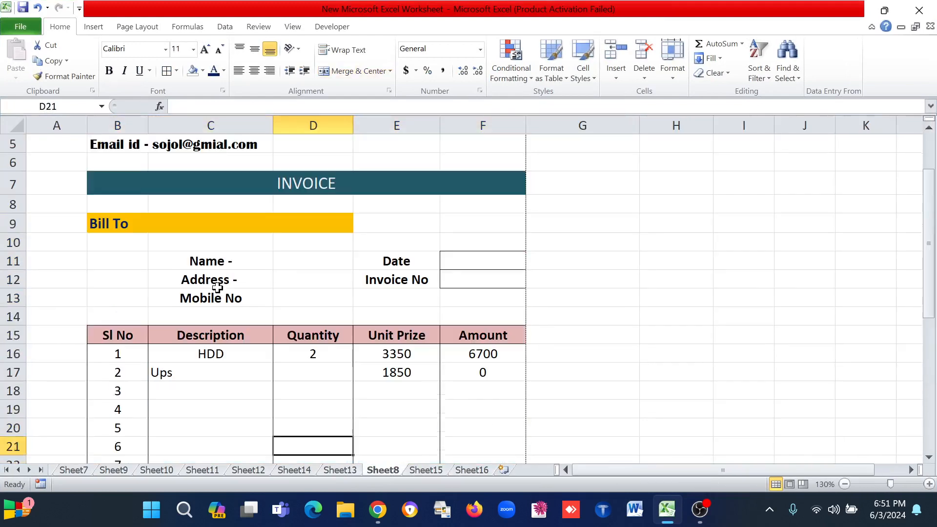
{"action": "scroll", "coordinate": [249, 234], "scroll_direction": "down", "scroll_amount": 3}
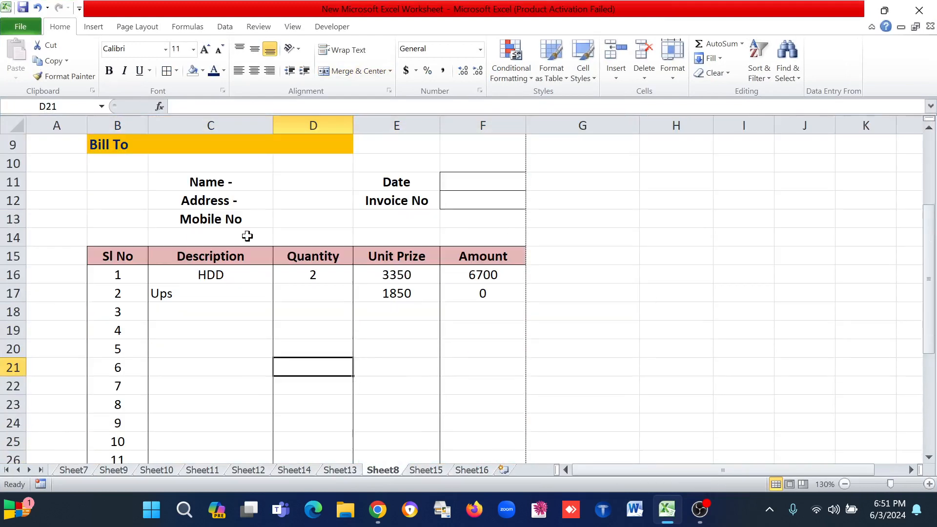
Pick Ups from the product list as the third item's description and set its quantity to 5
{"action": "left_click", "coordinate": [196, 297]}
{"action": "left_click", "coordinate": [221, 317]}
{"action": "left_click", "coordinate": [275, 313]}
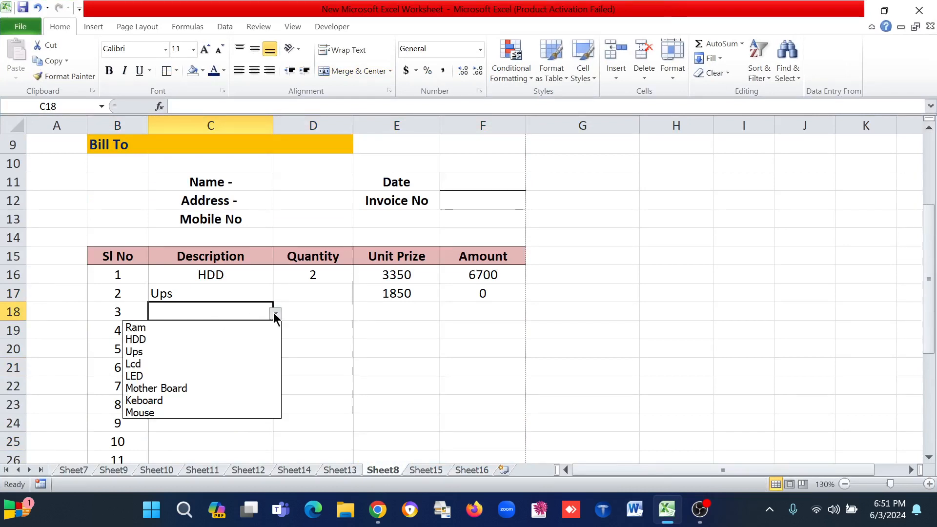
{"action": "left_click", "coordinate": [142, 351]}
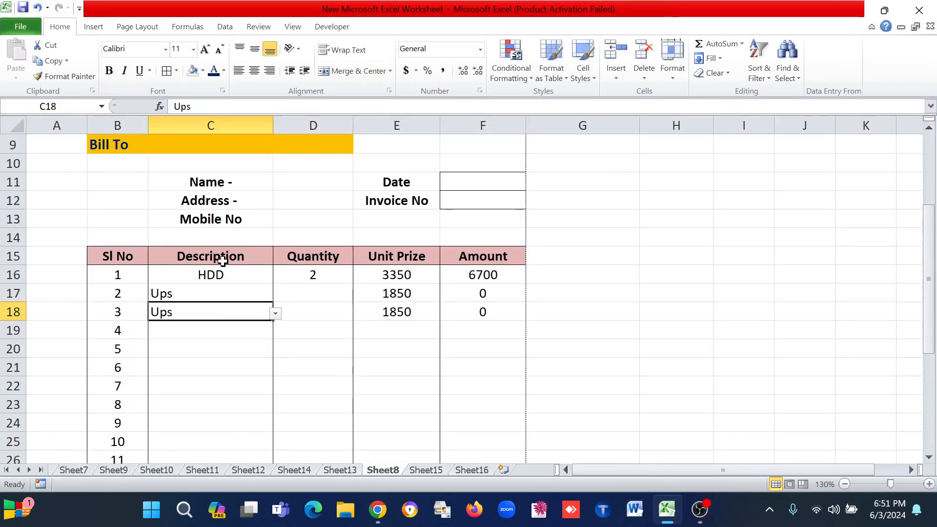
{"action": "left_click", "coordinate": [336, 314]}
{"action": "type", "text": "5"}
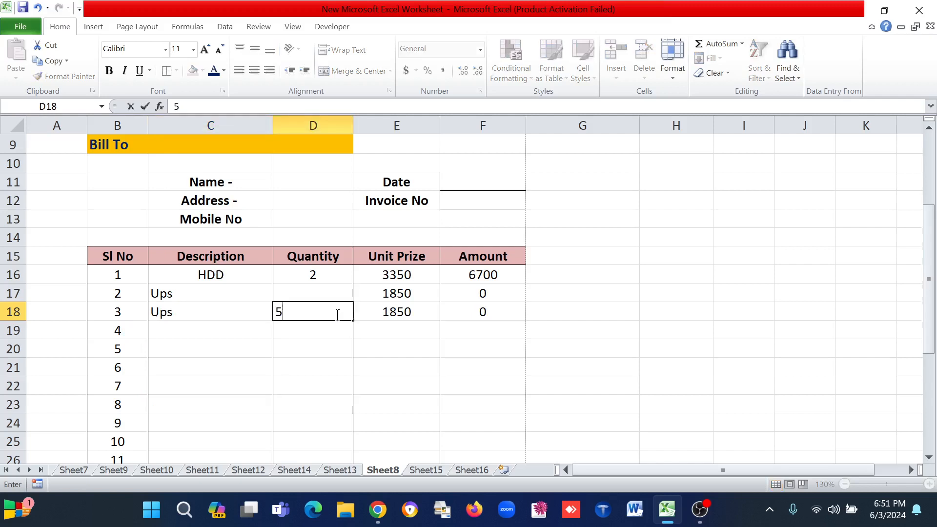
{"action": "left_click", "coordinate": [476, 350]}
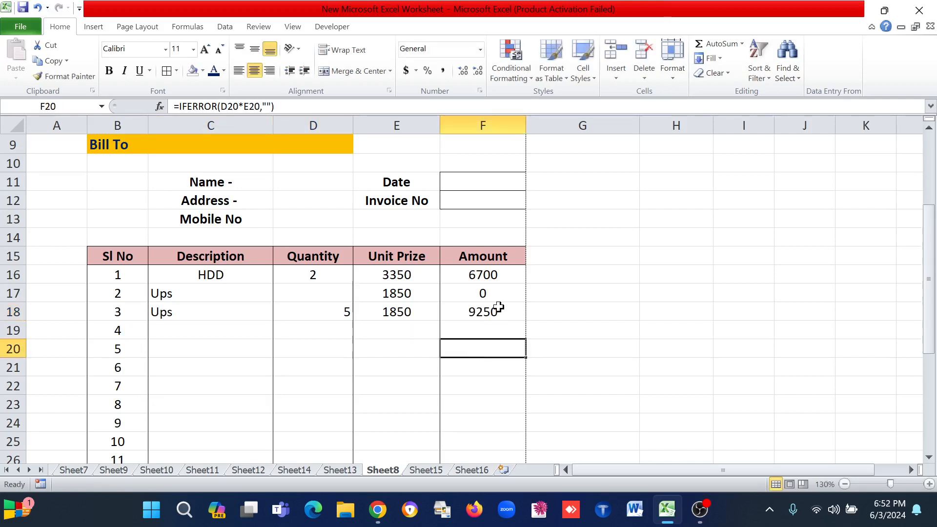
Set the quantity of the second invoice item, Ups, to 2
{"action": "left_click", "coordinate": [304, 296]}
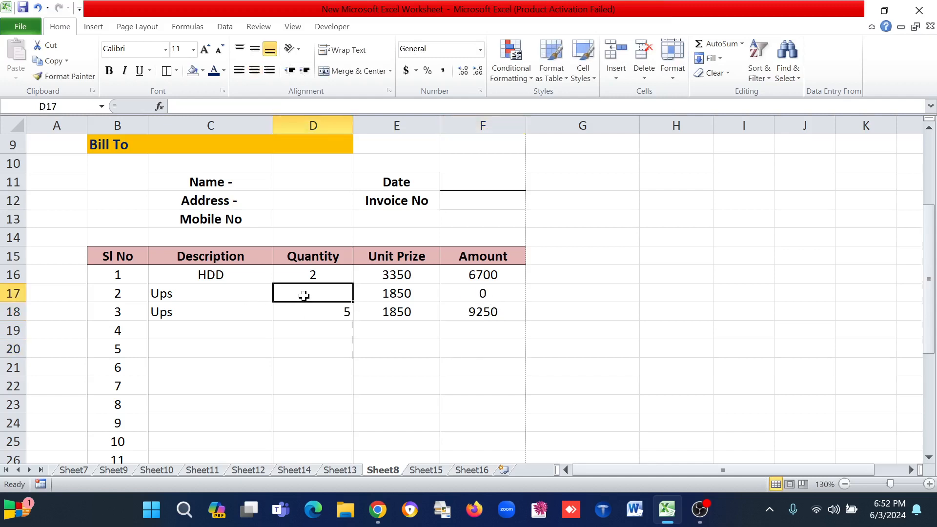
{"action": "type", "text": "2"}
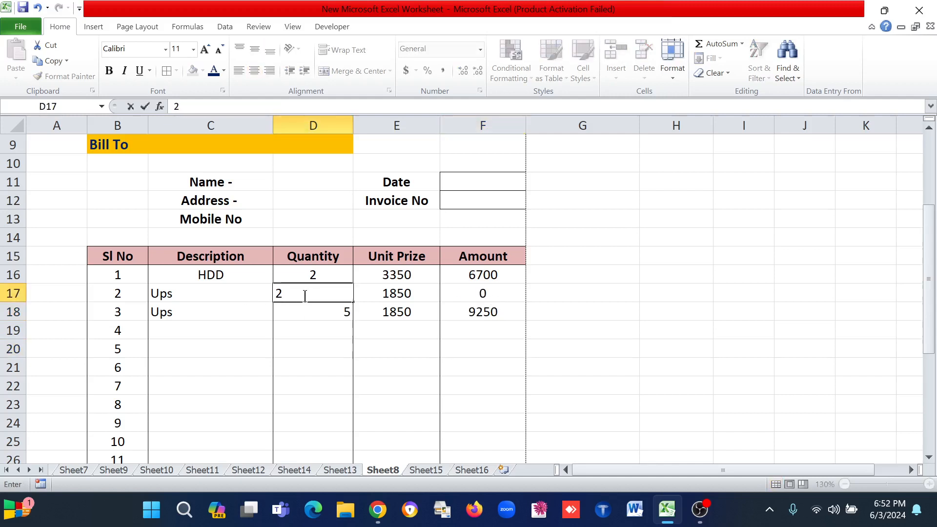
{"action": "left_click", "coordinate": [482, 300]}
Look over the sample invoice down to its totals and copy the Authorized Signature line in C36:E36
{"action": "scroll", "coordinate": [482, 303], "scroll_direction": "down", "scroll_amount": 3}
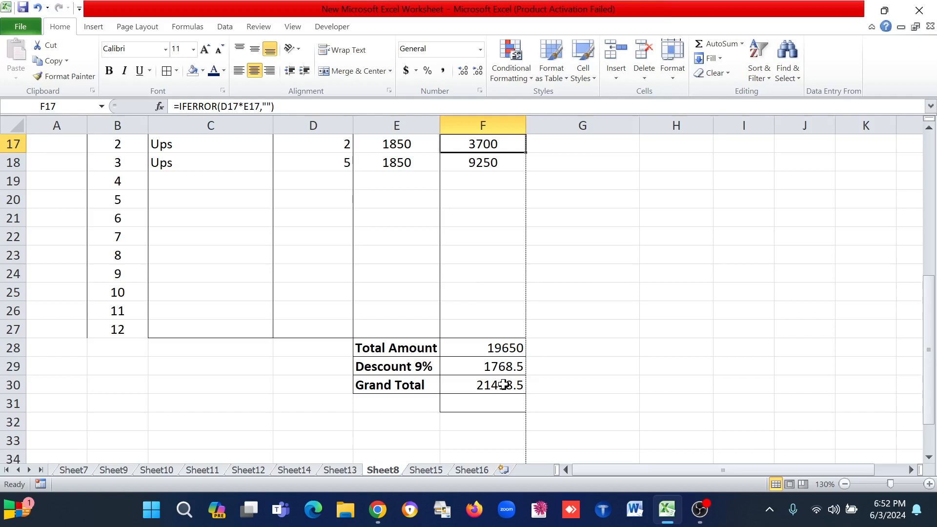
{"action": "scroll", "coordinate": [443, 385], "scroll_direction": "up", "scroll_amount": 5}
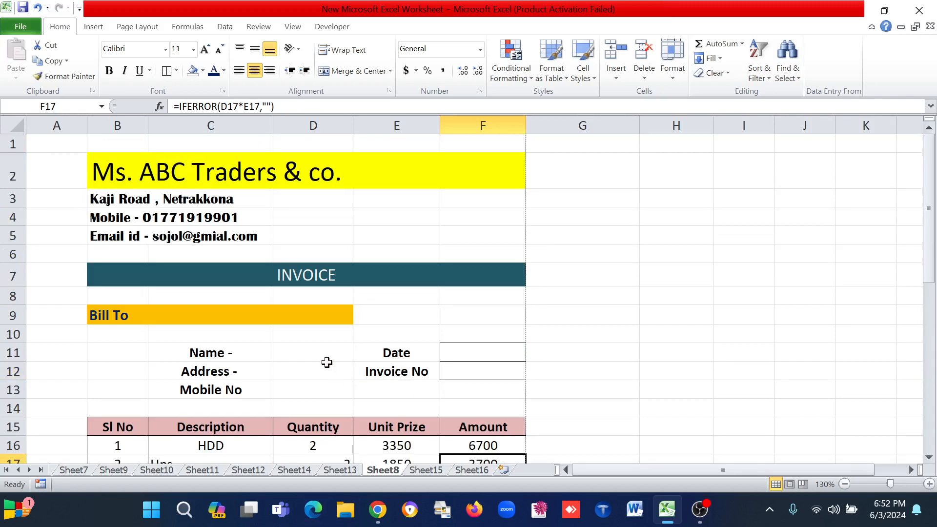
{"action": "scroll", "coordinate": [327, 362], "scroll_direction": "down", "scroll_amount": 7}
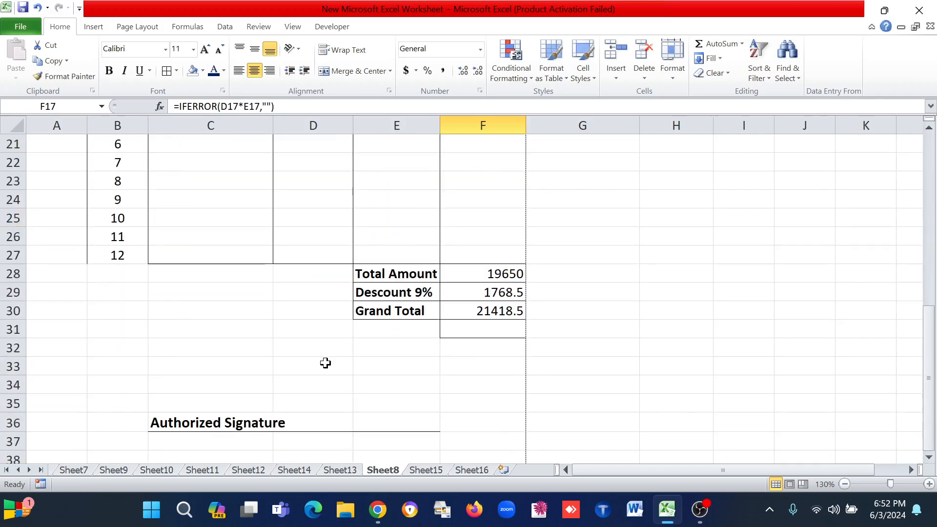
{"action": "scroll", "coordinate": [325, 362], "scroll_direction": "down", "scroll_amount": 1}
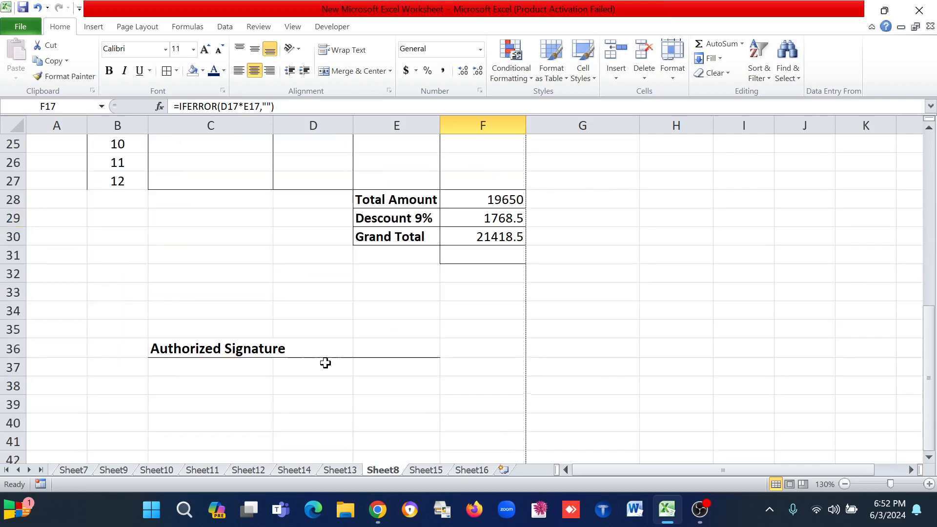
{"action": "left_click", "coordinate": [191, 350]}
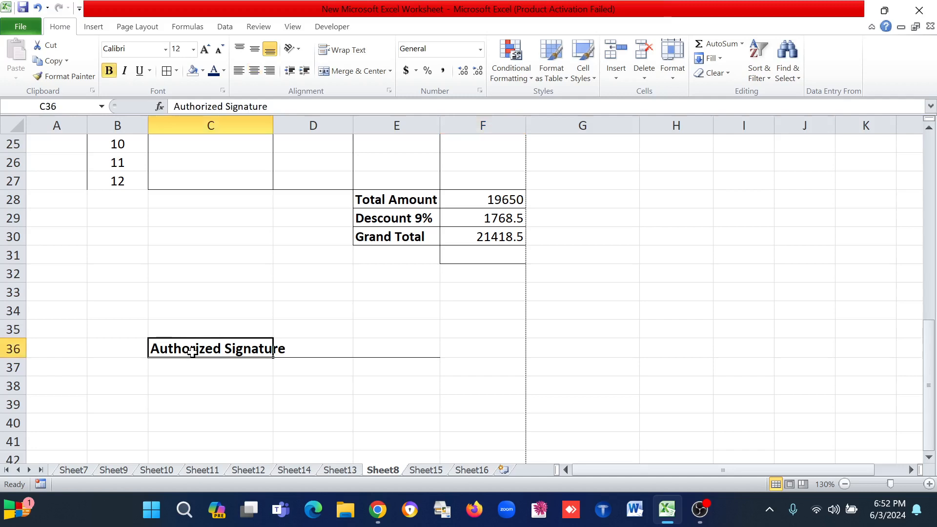
{"action": "left_click", "coordinate": [170, 373]}
{"action": "left_click_drag", "start_coordinate": [150, 348], "coordinate": [397, 346]}
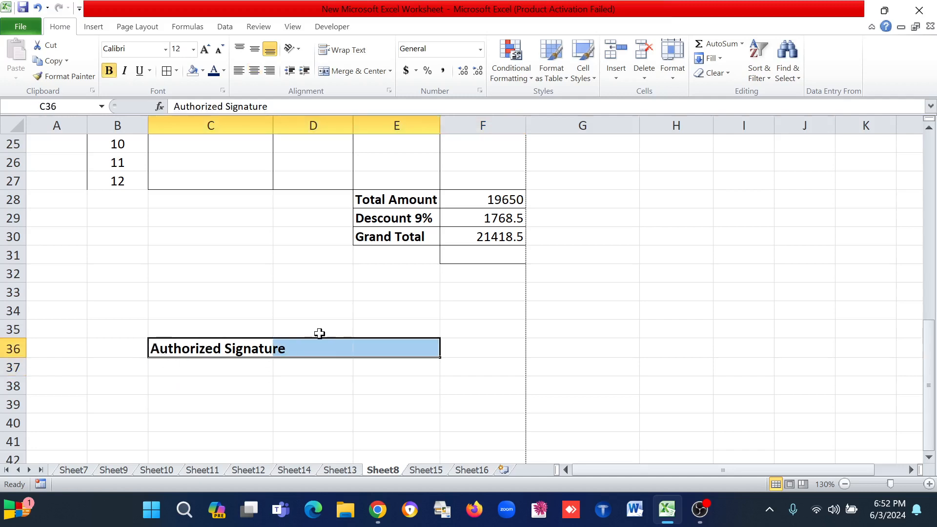
{"action": "right_click", "coordinate": [284, 347]}
{"action": "left_click", "coordinate": [304, 121]}
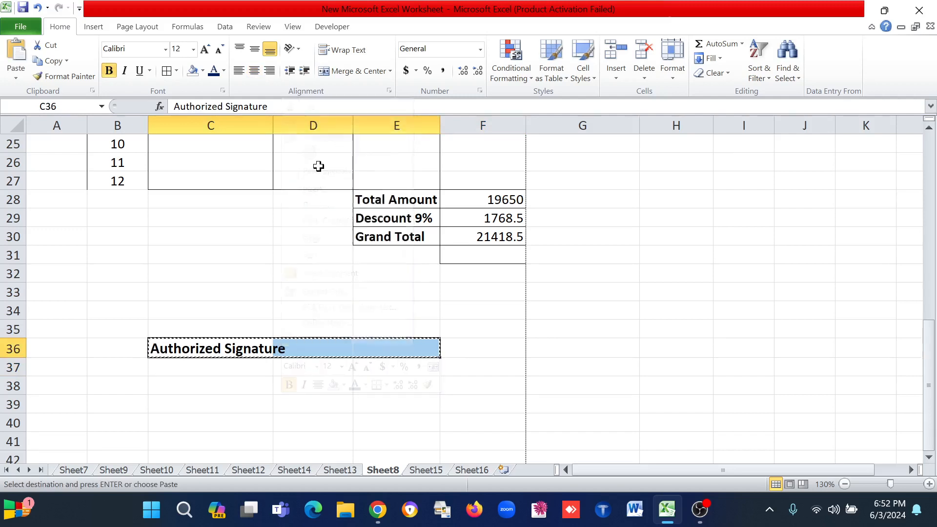
Open Sheet16 and look over the blank invoice template from the company header down to the total rows
{"action": "left_click", "coordinate": [472, 469]}
{"action": "scroll", "coordinate": [391, 340], "scroll_direction": "up", "scroll_amount": 3}
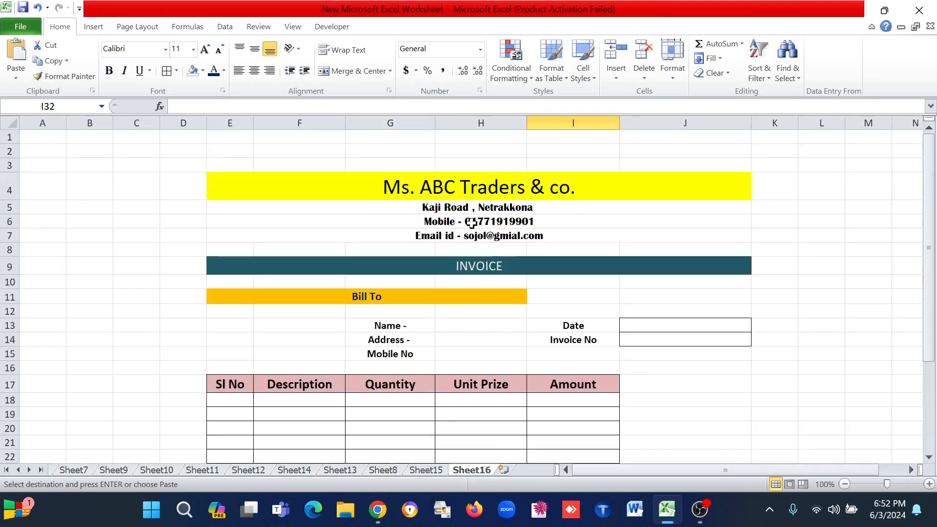
{"action": "scroll", "coordinate": [386, 306], "scroll_direction": "down", "scroll_amount": 5}
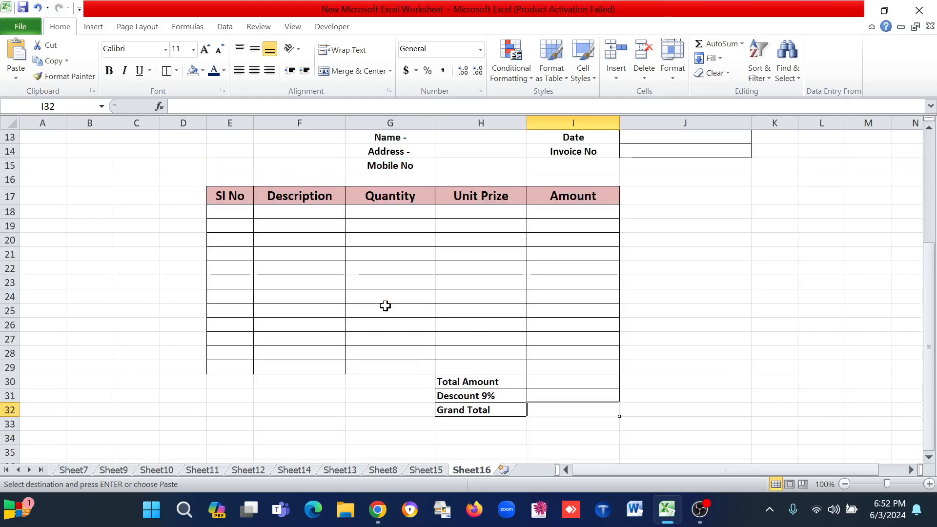
{"action": "scroll", "coordinate": [439, 344], "scroll_direction": "up", "scroll_amount": 3}
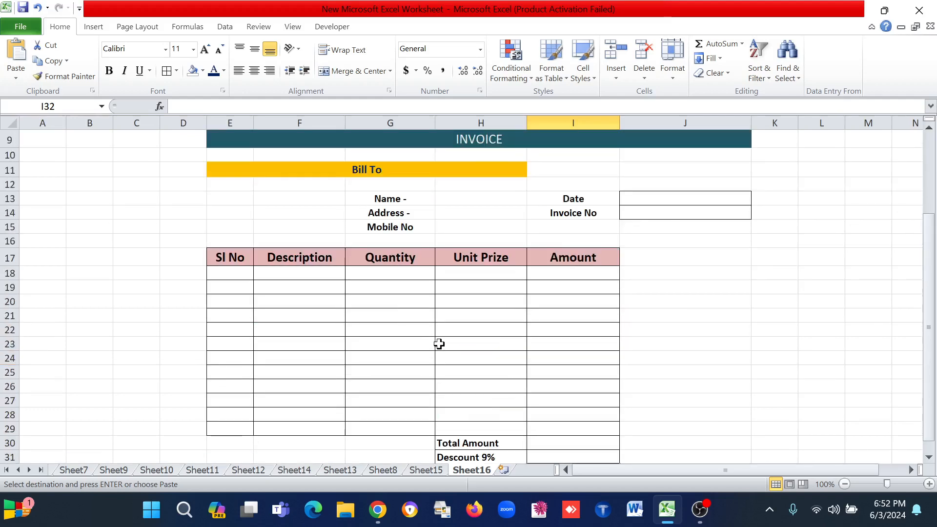
{"action": "scroll", "coordinate": [439, 344], "scroll_direction": "up", "scroll_amount": 3}
{"action": "scroll", "coordinate": [439, 343], "scroll_direction": "down", "scroll_amount": 1}
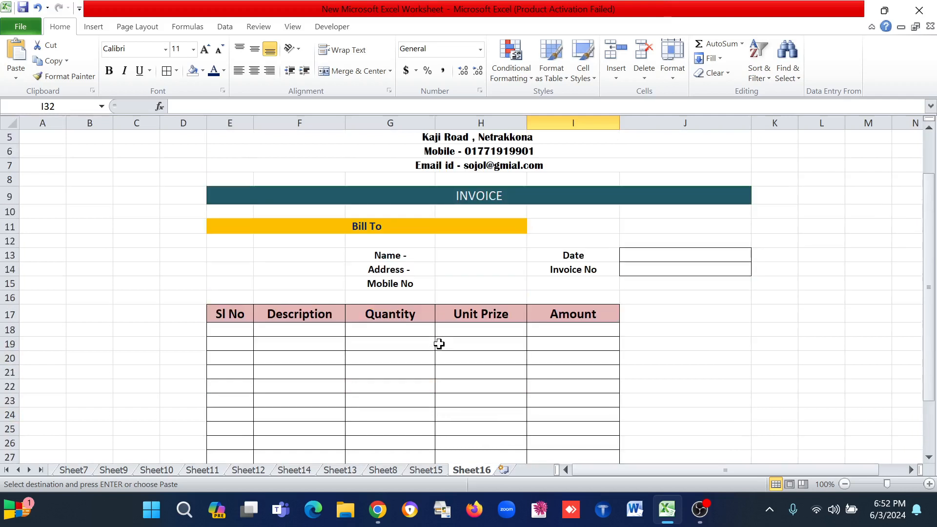
{"action": "scroll", "coordinate": [439, 344], "scroll_direction": "down", "scroll_amount": 1}
{"action": "scroll", "coordinate": [439, 344], "scroll_direction": "up", "scroll_amount": 1}
{"action": "scroll", "coordinate": [432, 328], "scroll_direction": "up", "scroll_amount": 1}
Examine the Sheet16 invoice's company header, INVOICE title, Bill To fields, and Date and Invoice No labels cell by cell
{"action": "left_click", "coordinate": [390, 190]}
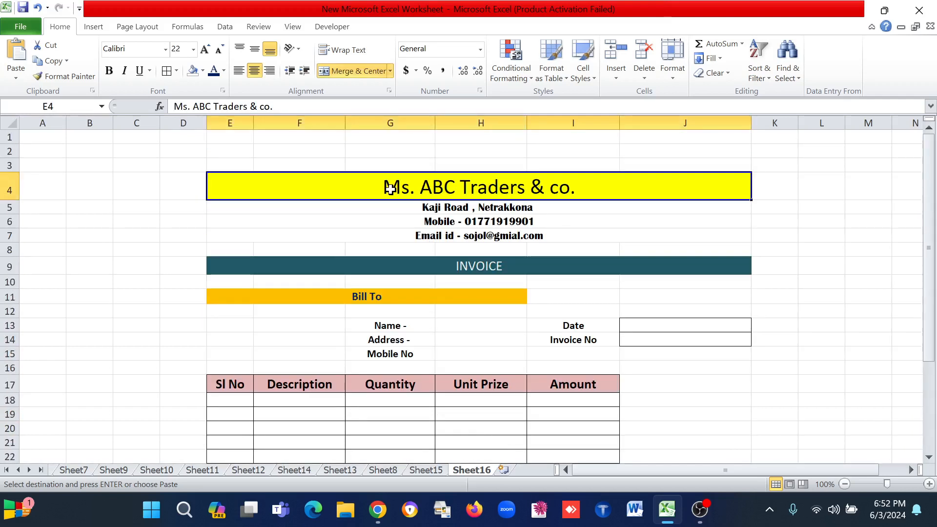
{"action": "left_click", "coordinate": [449, 209]}
{"action": "left_click", "coordinate": [446, 225]}
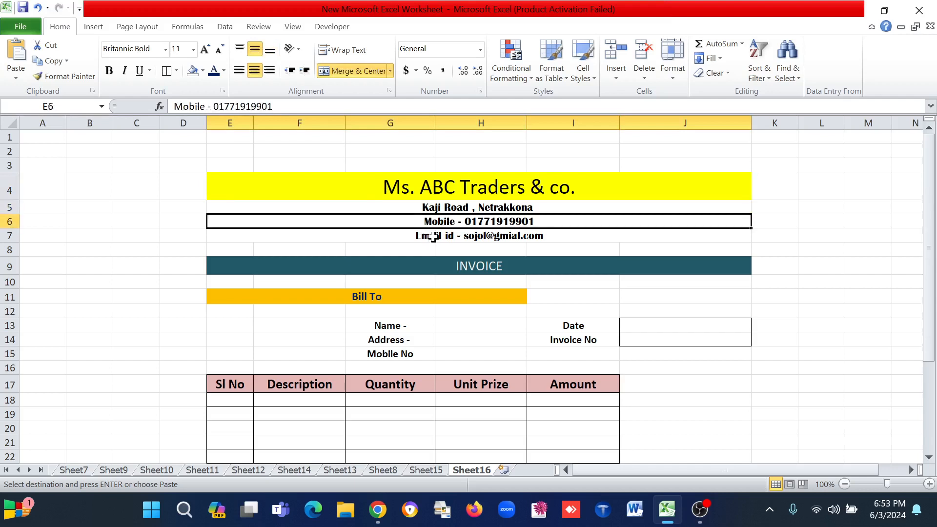
{"action": "left_click", "coordinate": [433, 236]}
{"action": "left_click", "coordinate": [412, 266]}
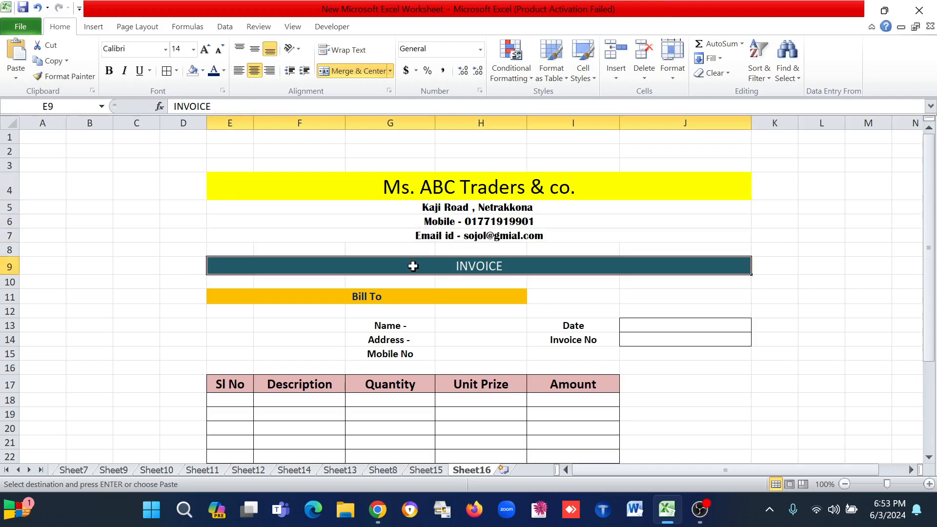
{"action": "left_click", "coordinate": [366, 297]}
{"action": "left_click", "coordinate": [400, 326]}
{"action": "left_click", "coordinate": [393, 340]}
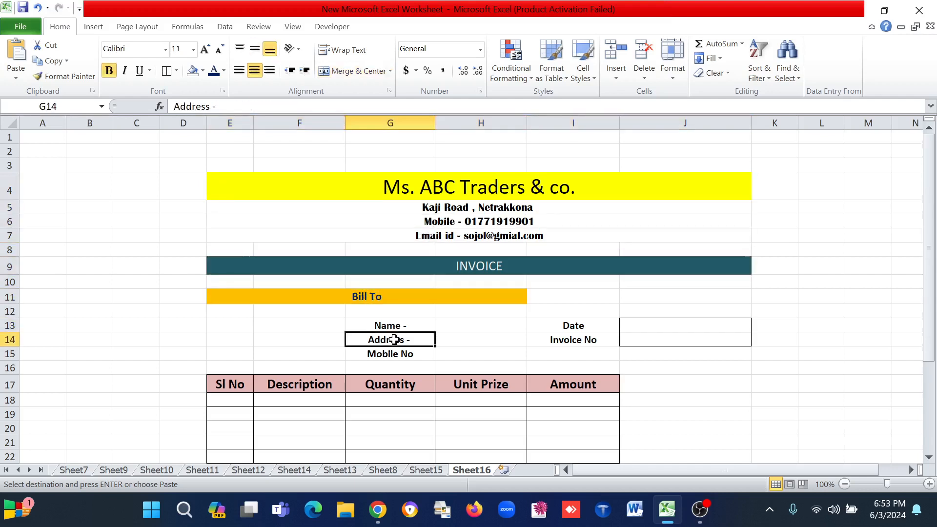
{"action": "left_click", "coordinate": [391, 356]}
{"action": "left_click", "coordinate": [572, 325]}
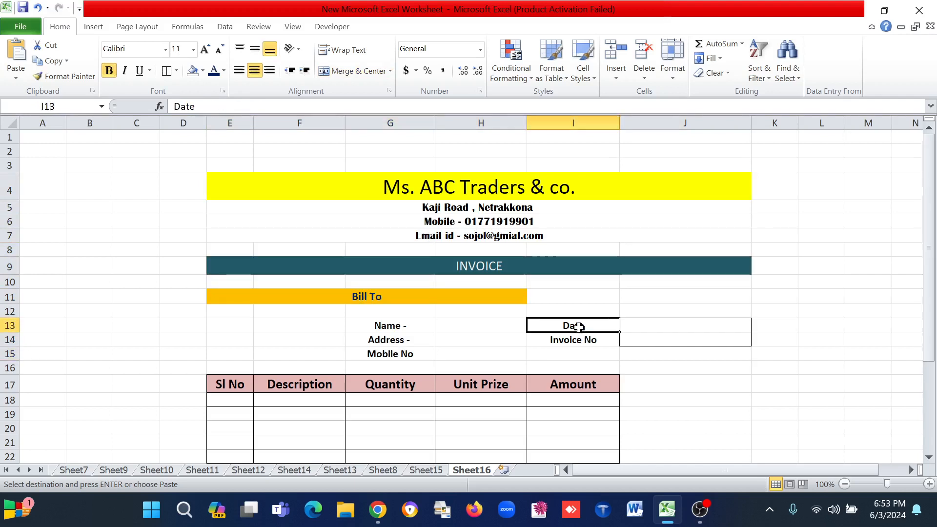
{"action": "left_click", "coordinate": [570, 342]}
Number the invoice rows in the Sl No column from 1 to 12 in E18:E29
{"action": "scroll", "coordinate": [454, 348], "scroll_direction": "down", "scroll_amount": 1}
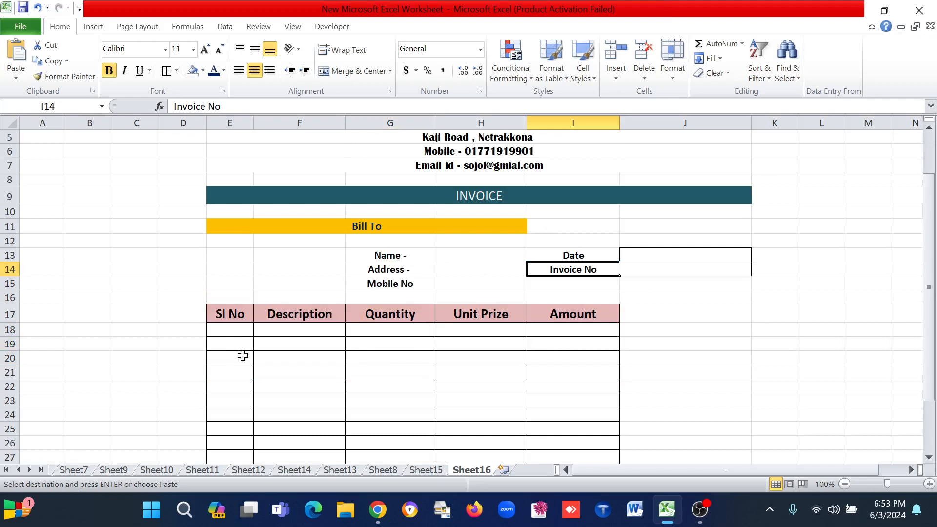
{"action": "scroll", "coordinate": [300, 340], "scroll_direction": "down", "scroll_amount": 1}
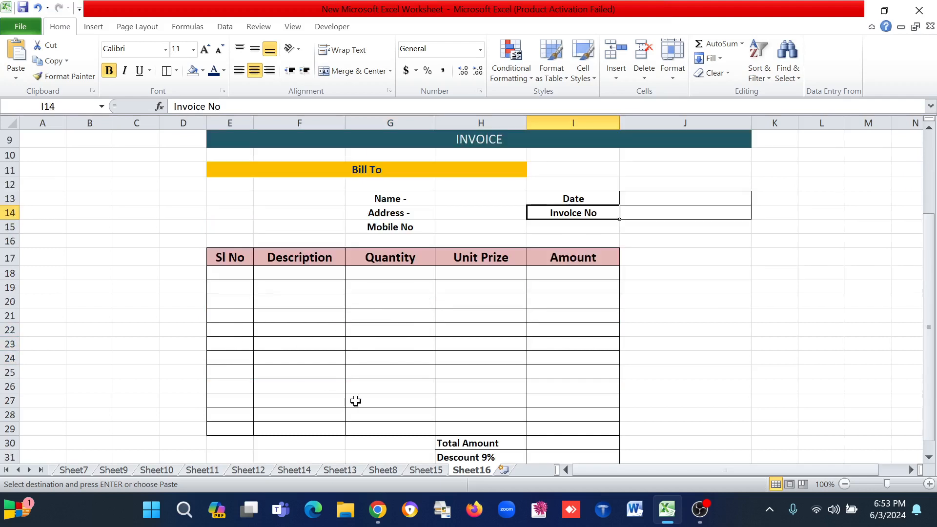
{"action": "scroll", "coordinate": [507, 336], "scroll_direction": "down", "scroll_amount": 1}
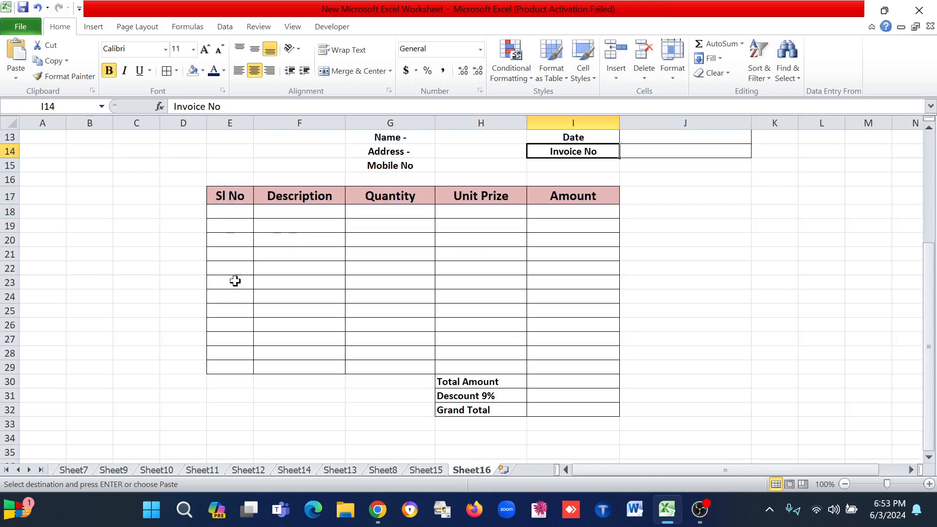
{"action": "left_click", "coordinate": [228, 209]}
{"action": "type", "text": "1"}
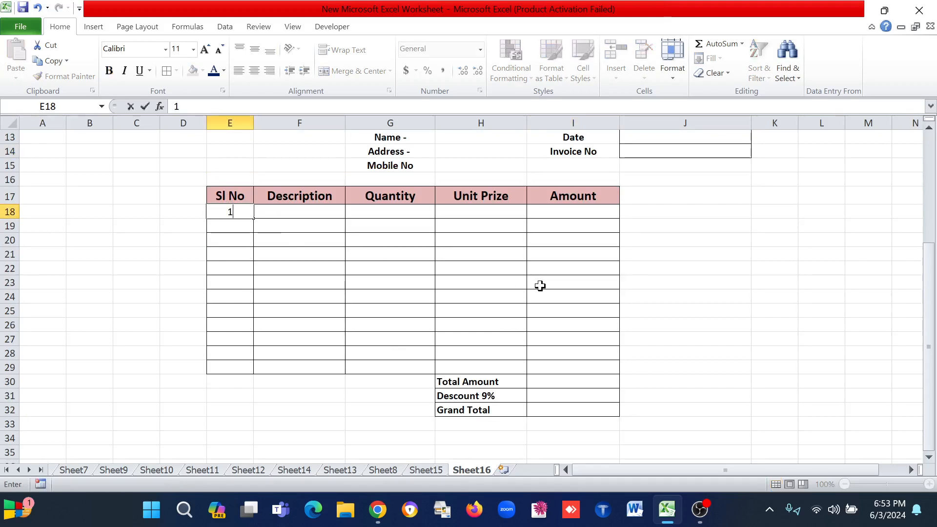
{"action": "key", "text": "Return"}
{"action": "type", "text": "2"}
{"action": "left_click", "coordinate": [337, 268]}
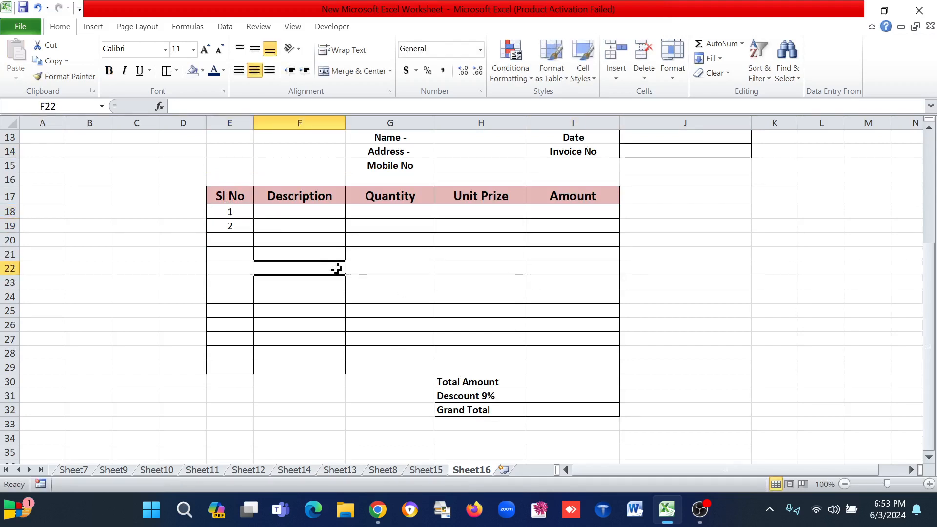
{"action": "left_click", "coordinate": [220, 214]}
{"action": "left_click_drag", "start_coordinate": [220, 217], "coordinate": [249, 367]}
{"action": "left_click", "coordinate": [248, 367]}
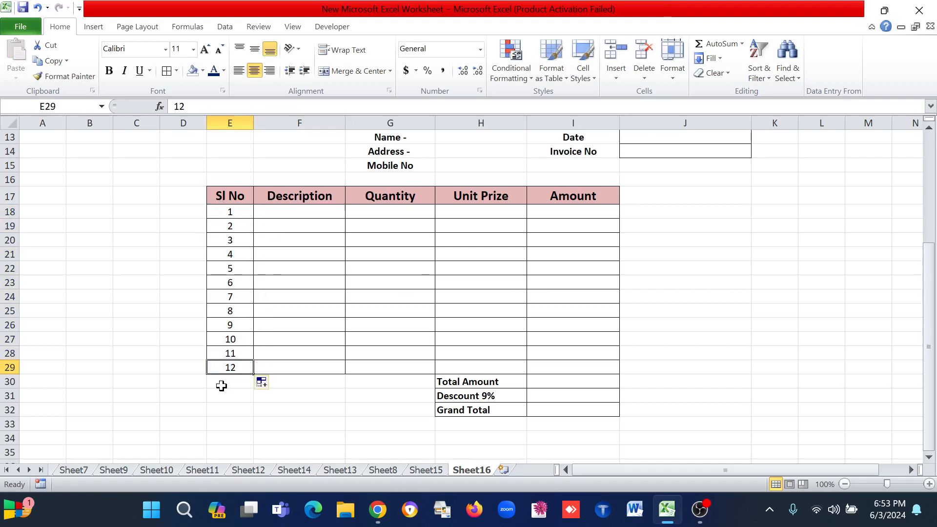
Look over the product names and rates on Sheet15, and return to the invoice on Sheet16
{"action": "left_click", "coordinate": [299, 211]}
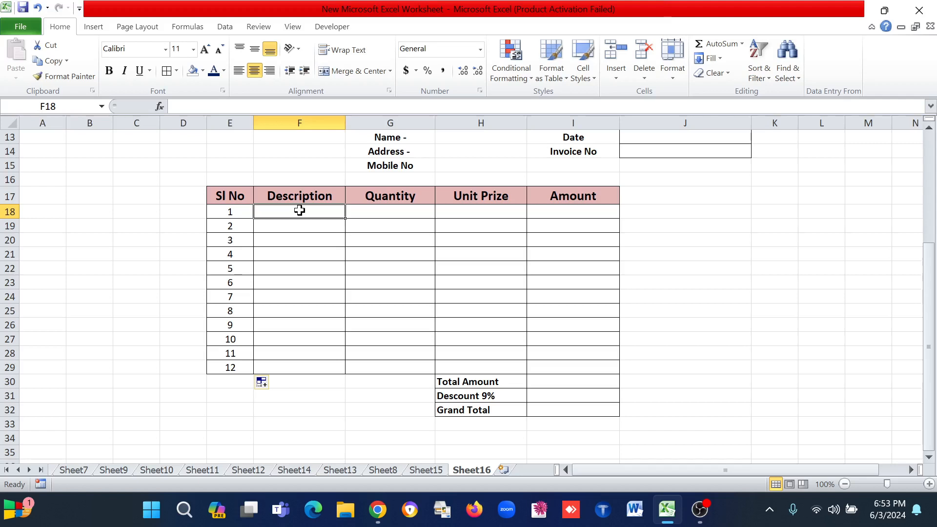
{"action": "left_click", "coordinate": [436, 470]}
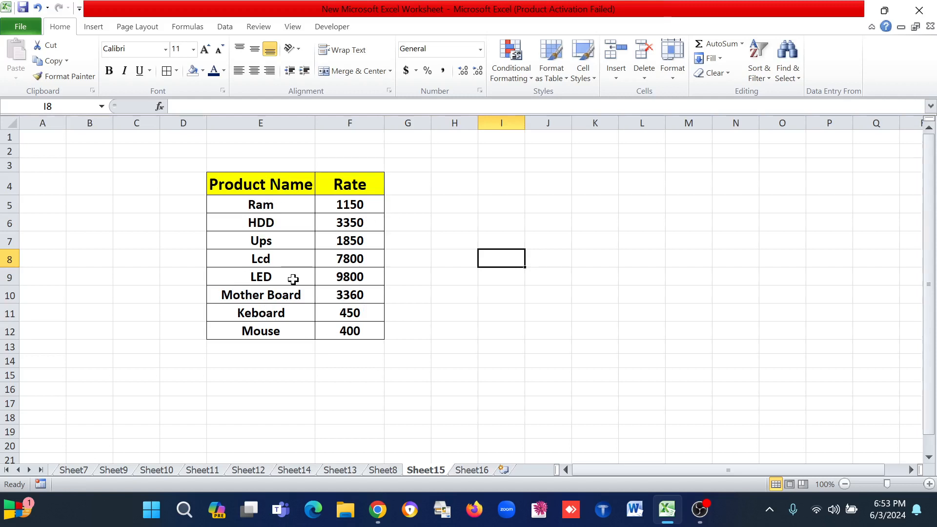
{"action": "left_click", "coordinate": [469, 469]}
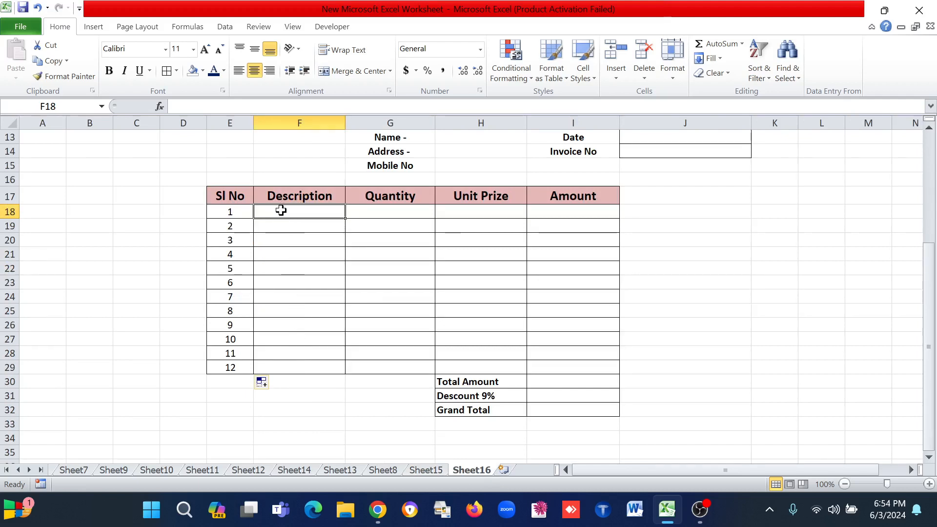
Set up data validation that allows a List for the invoice's Description cells F18:F29
{"action": "left_click_drag", "start_coordinate": [281, 210], "coordinate": [285, 368]}
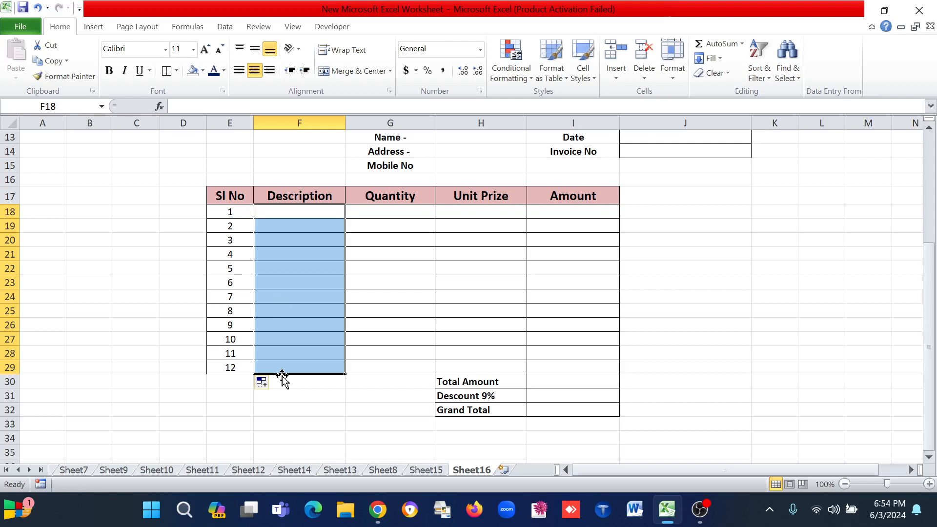
{"action": "left_click", "coordinate": [225, 27]}
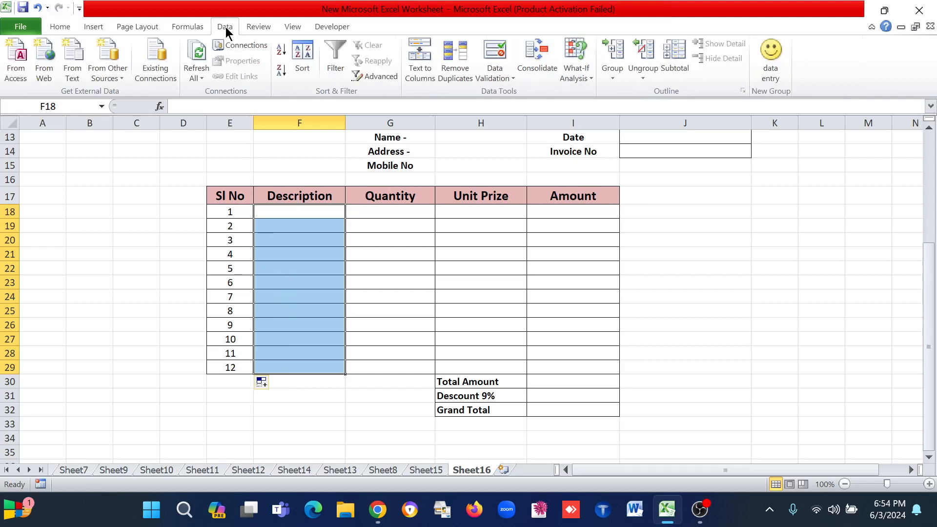
{"action": "left_click", "coordinate": [505, 76]}
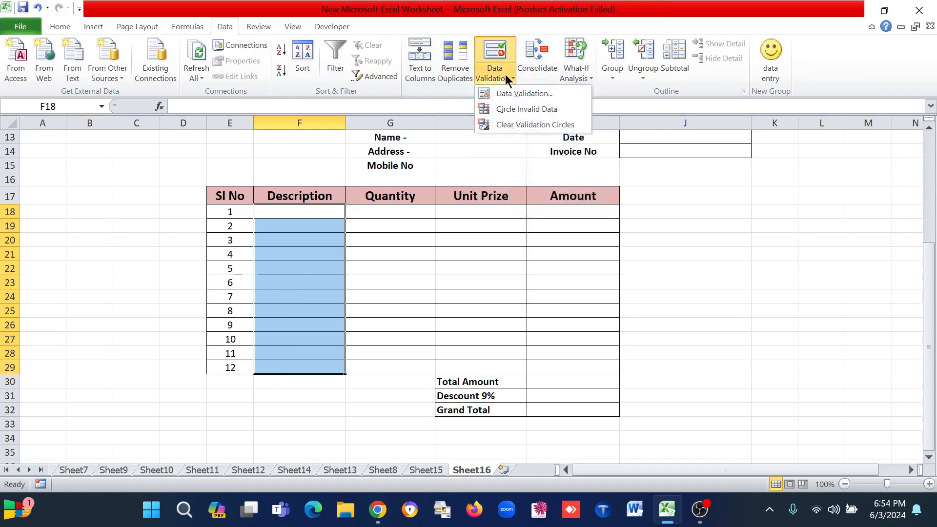
{"action": "left_click", "coordinate": [524, 94]}
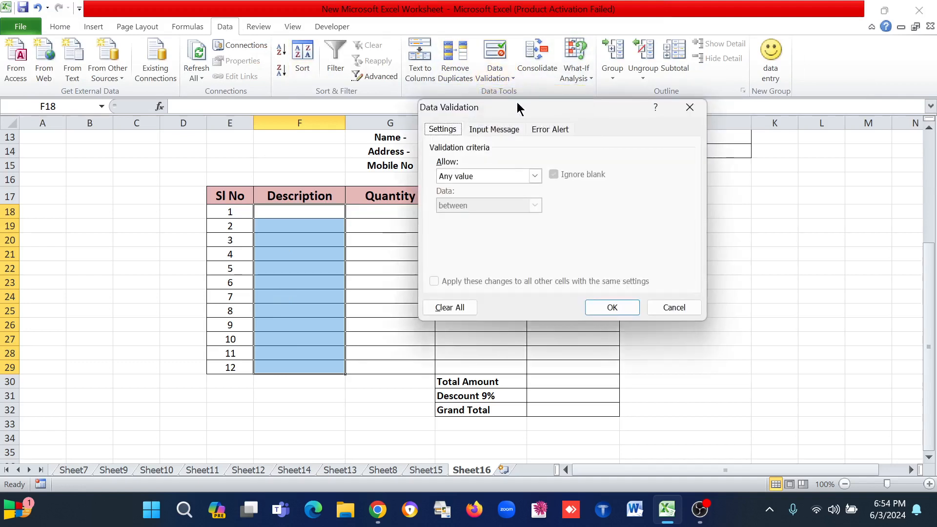
{"action": "left_click_drag", "start_coordinate": [519, 107], "coordinate": [593, 100]}
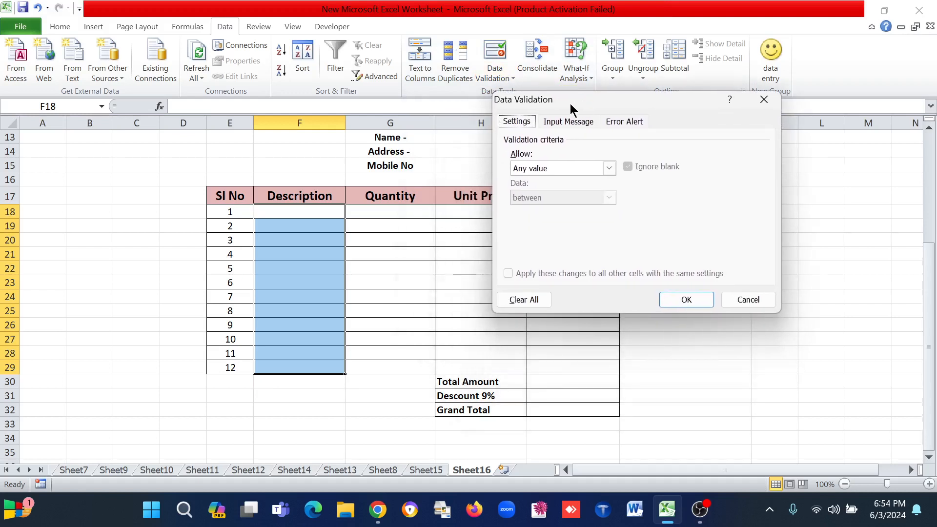
{"action": "left_click", "coordinate": [609, 168]}
{"action": "left_click", "coordinate": [519, 209]}
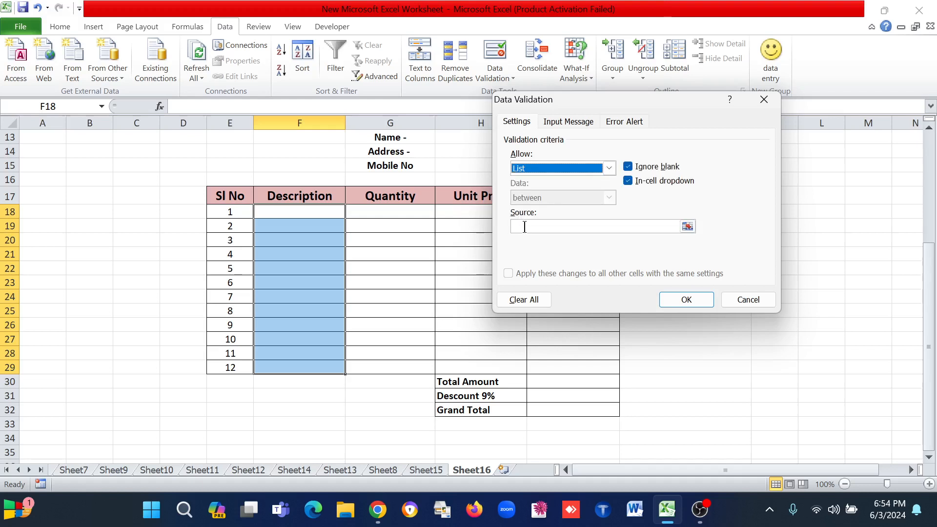
Use the product names in Sheet15 $E$5:$E$12 as the validation list's source and apply the rule
{"action": "left_click", "coordinate": [524, 227]}
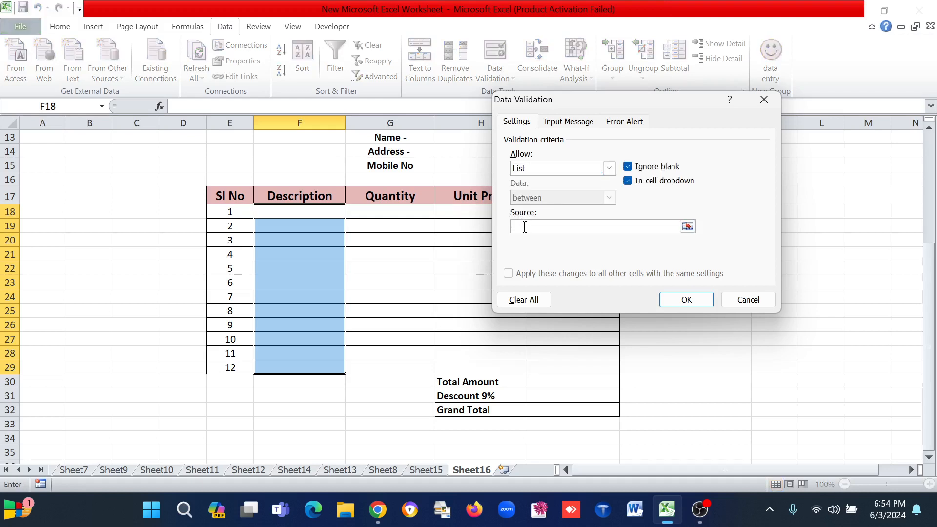
{"action": "left_click", "coordinate": [688, 227]}
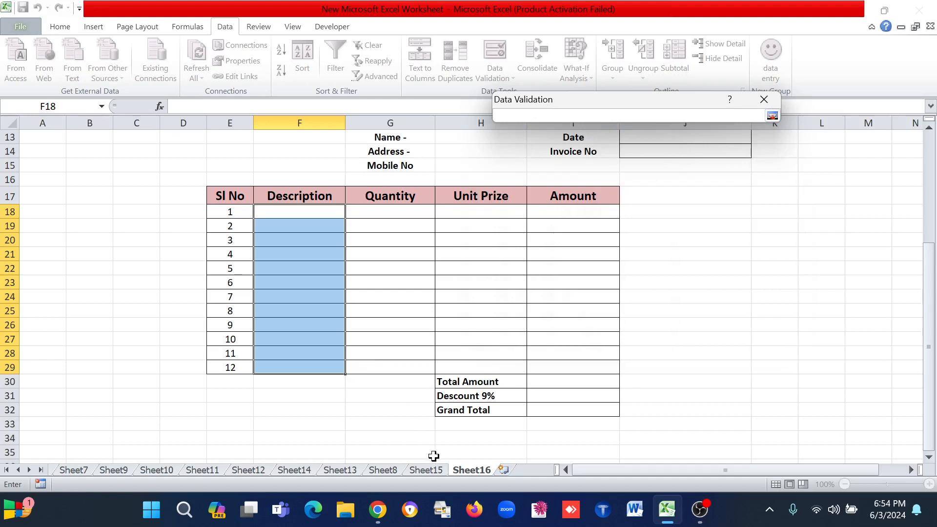
{"action": "left_click", "coordinate": [425, 470]}
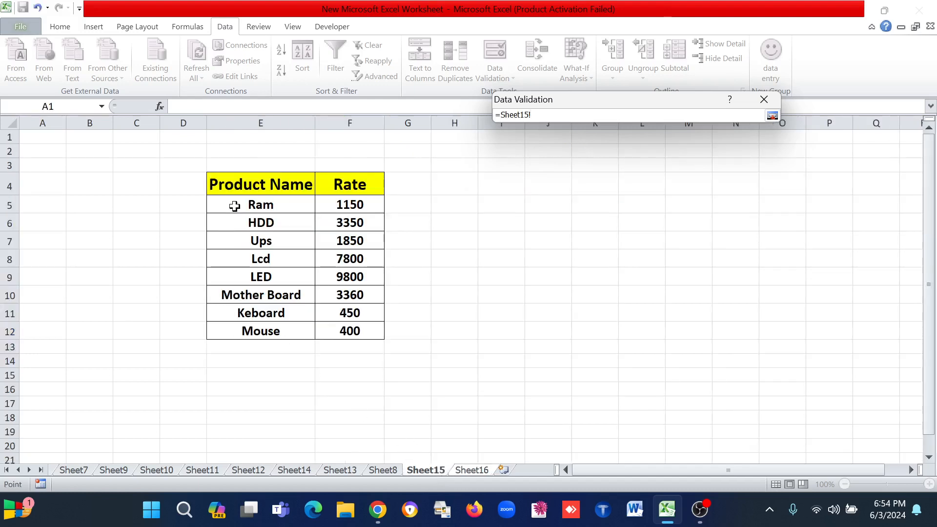
{"action": "left_click_drag", "start_coordinate": [233, 204], "coordinate": [249, 331]}
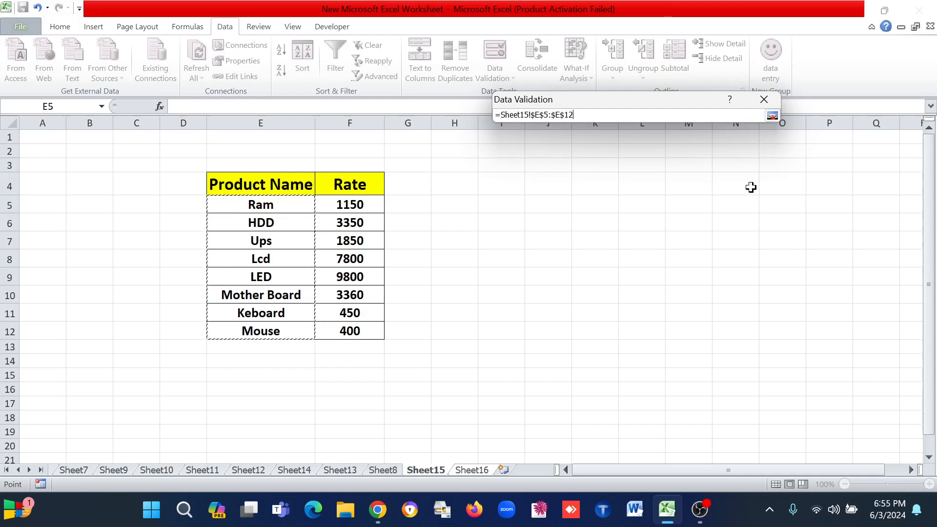
{"action": "key", "text": "Return"}
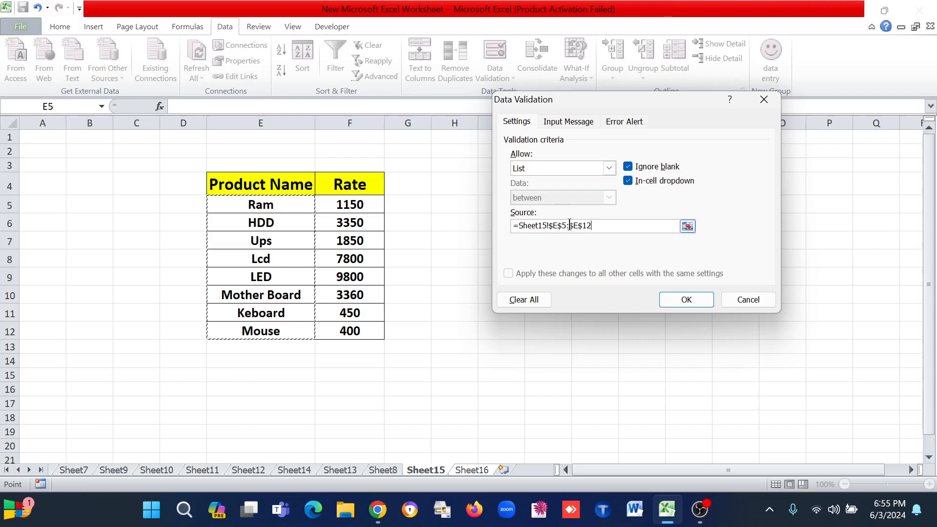
{"action": "left_click", "coordinate": [688, 299]}
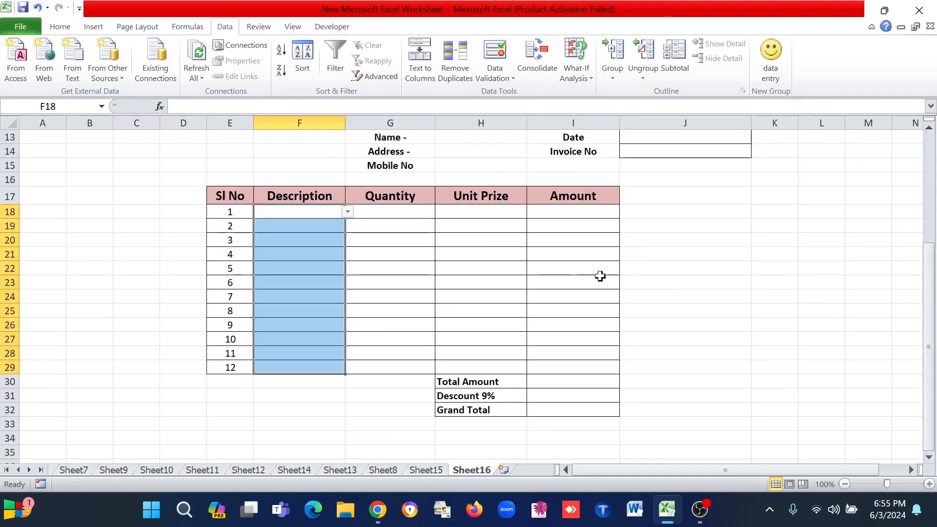
Check the product dropdown lists in Description cells F18 and F19 without choosing an item
{"action": "left_click", "coordinate": [348, 212]}
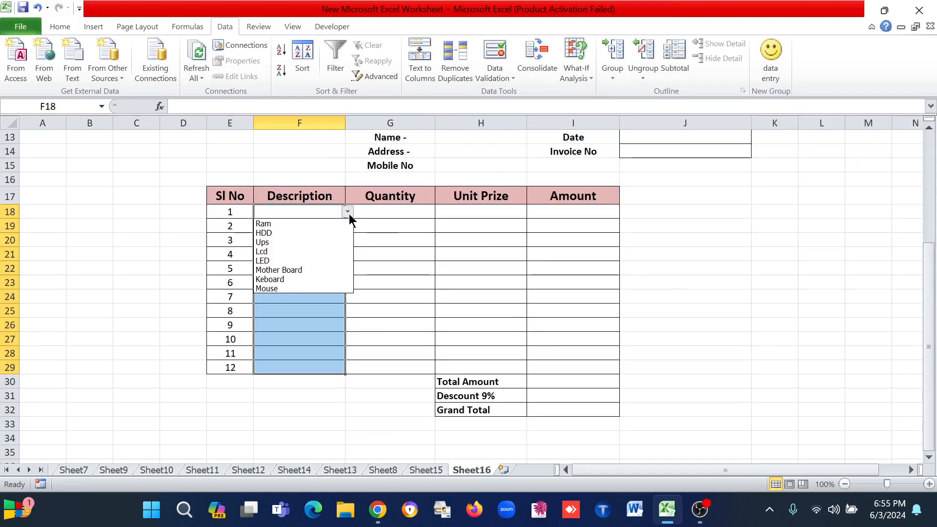
{"action": "key", "text": "Escape"}
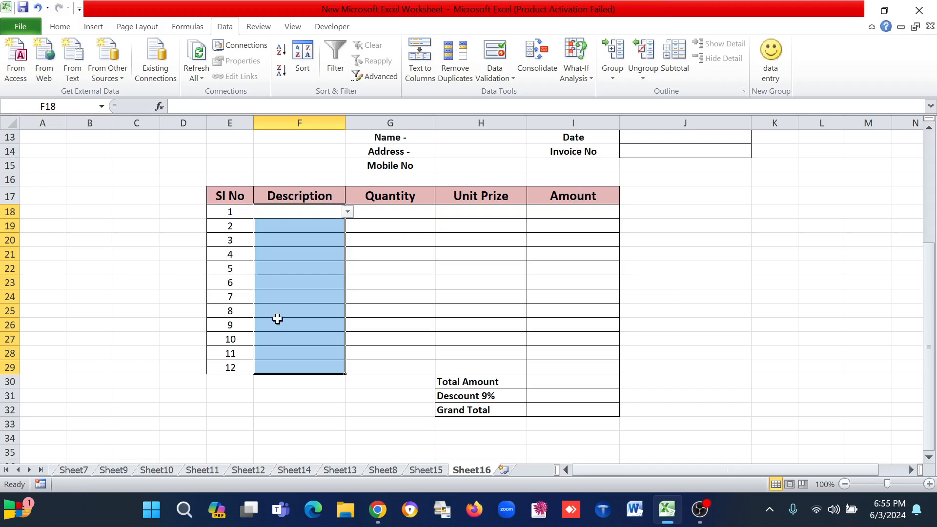
{"action": "left_click", "coordinate": [298, 230]}
{"action": "left_click", "coordinate": [348, 227]}
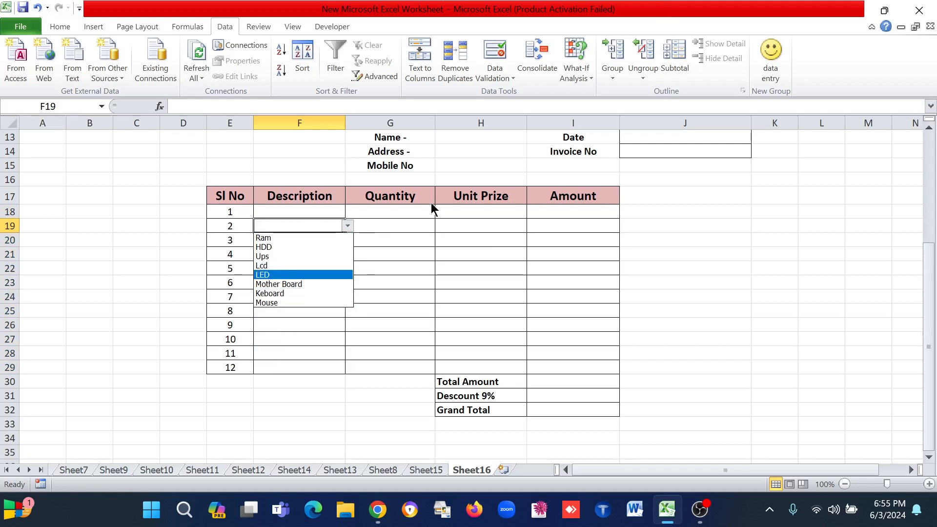
{"action": "left_click", "coordinate": [420, 211]}
{"action": "left_click", "coordinate": [405, 211]}
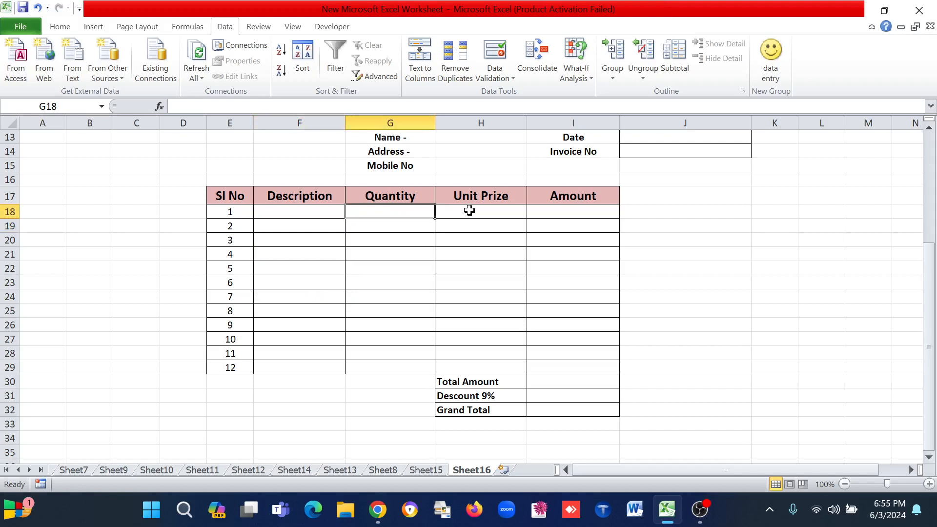
Begin a VLOOKUP formula in Unit Prize cell H18 with description cell F18 as the lookup value
{"action": "left_click", "coordinate": [468, 211]}
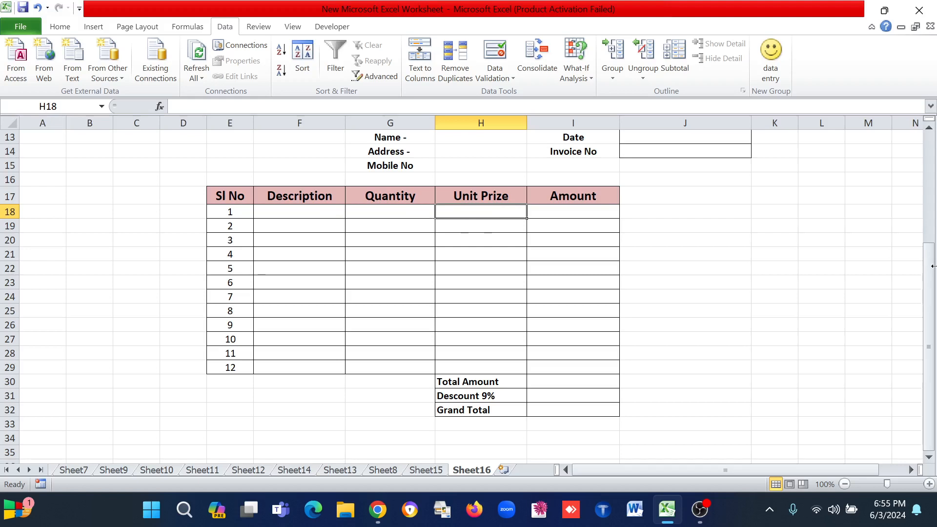
{"action": "type", "text": "="}
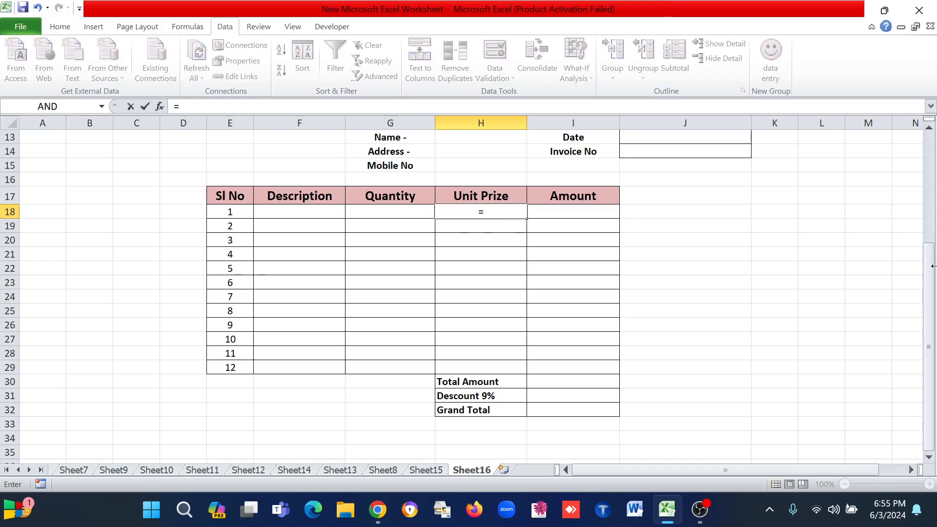
{"action": "type", "text": "vlo"}
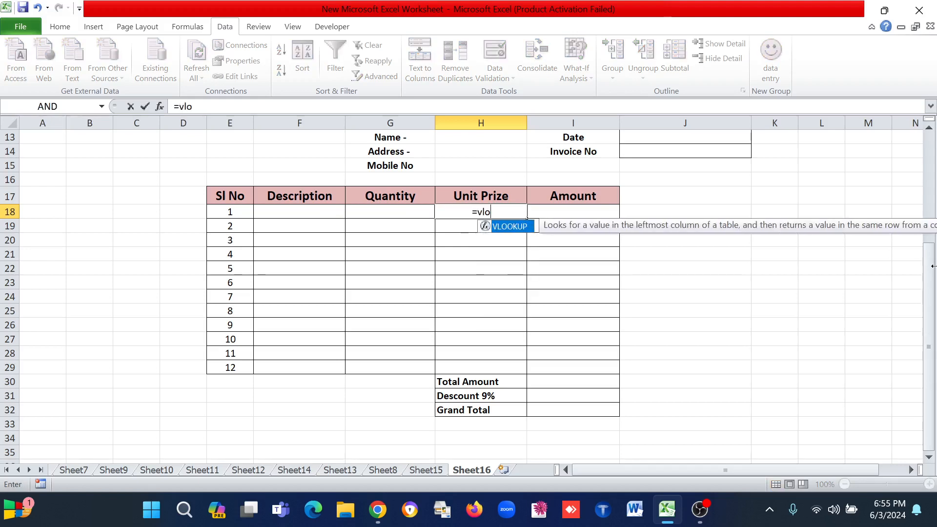
{"action": "type", "text": "oku"}
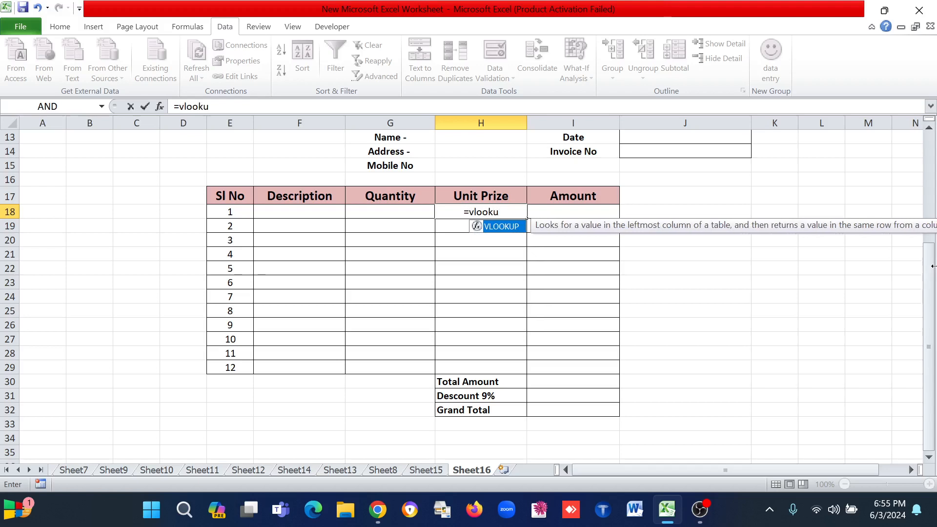
{"action": "type", "text": "p("}
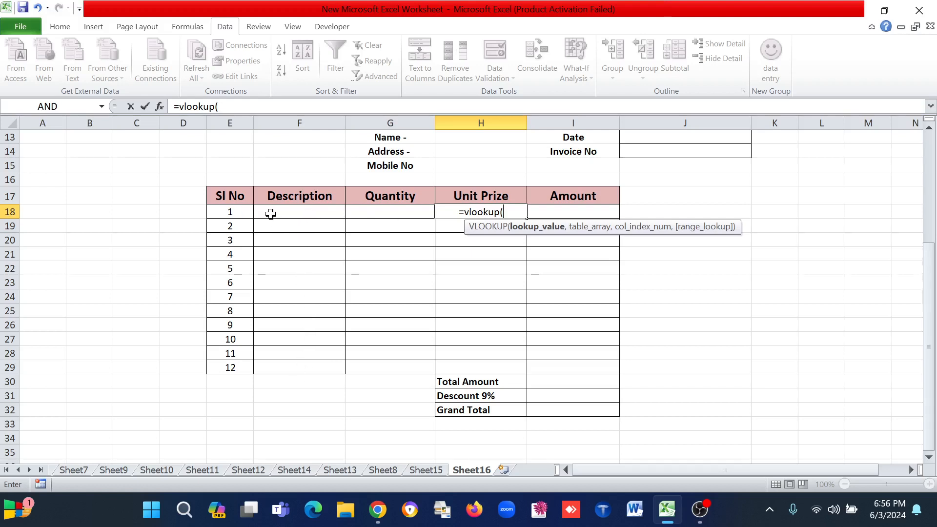
{"action": "left_click", "coordinate": [303, 214]}
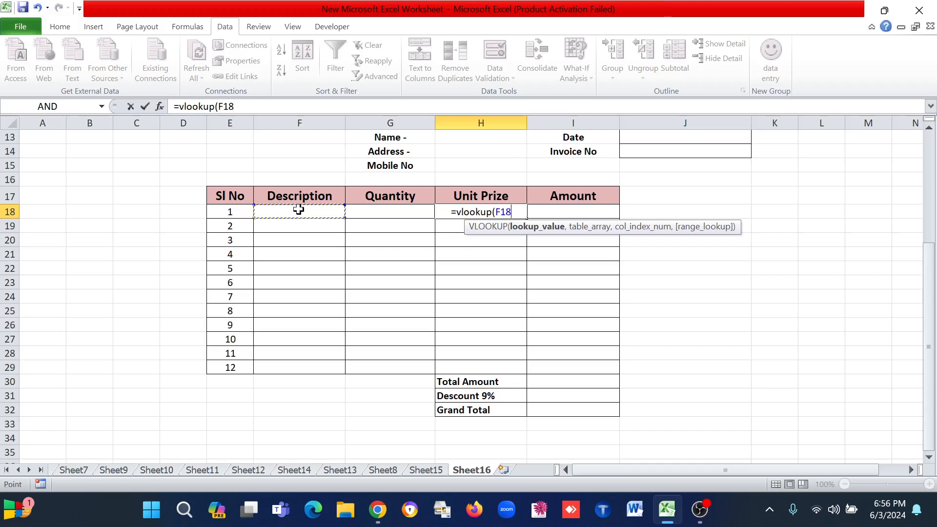
{"action": "type", "text": ","}
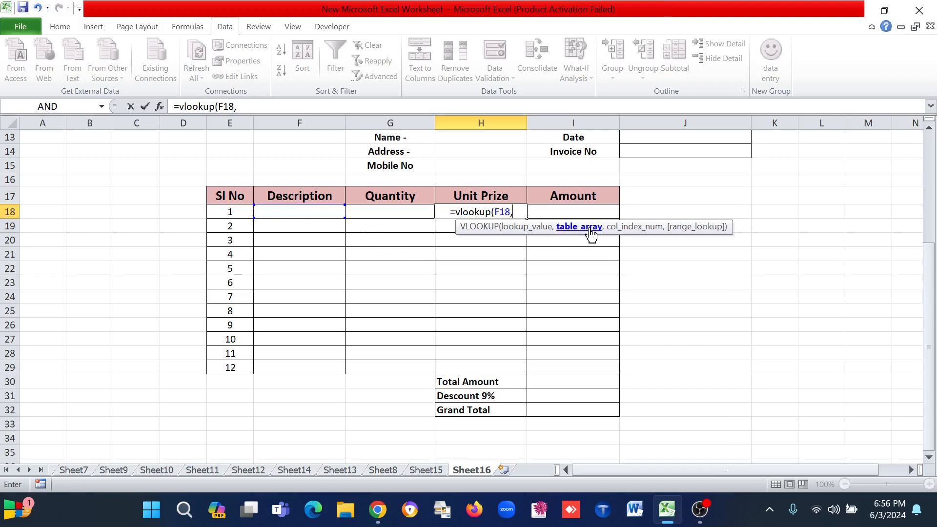
Complete the H18 VLOOKUP with table array Sheet15!E4:F12, column index 2 and range lookup 0
{"action": "left_click", "coordinate": [437, 472]}
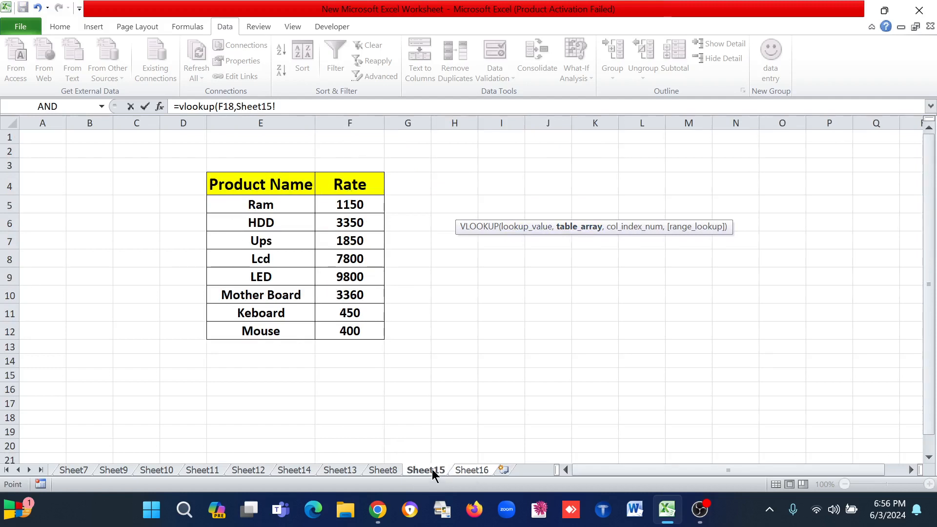
{"action": "left_click_drag", "start_coordinate": [218, 183], "coordinate": [355, 326]}
{"action": "left_click", "coordinate": [314, 104]}
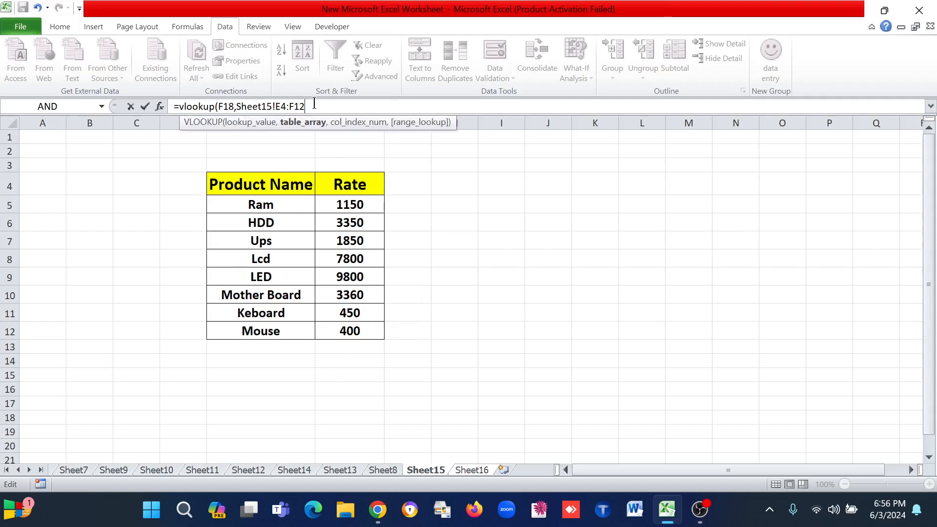
{"action": "type", "text": ","}
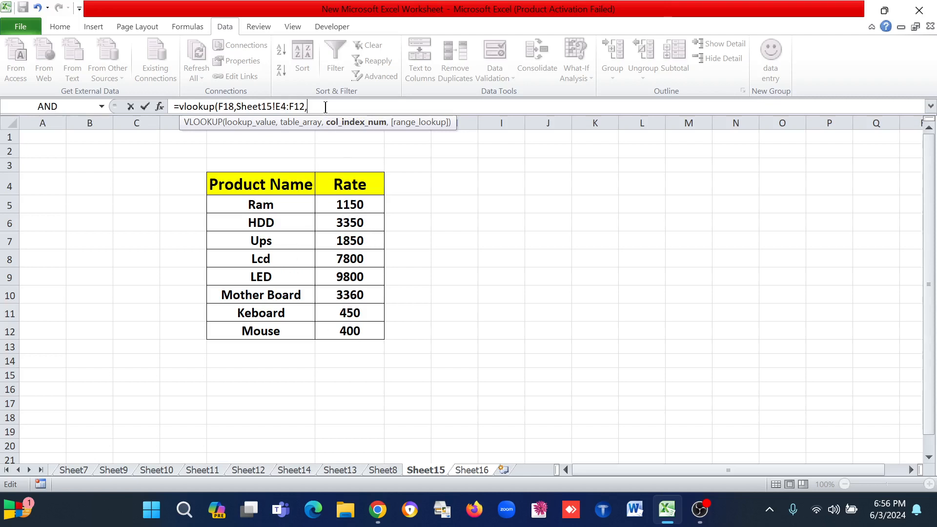
{"action": "type", "text": "2,"}
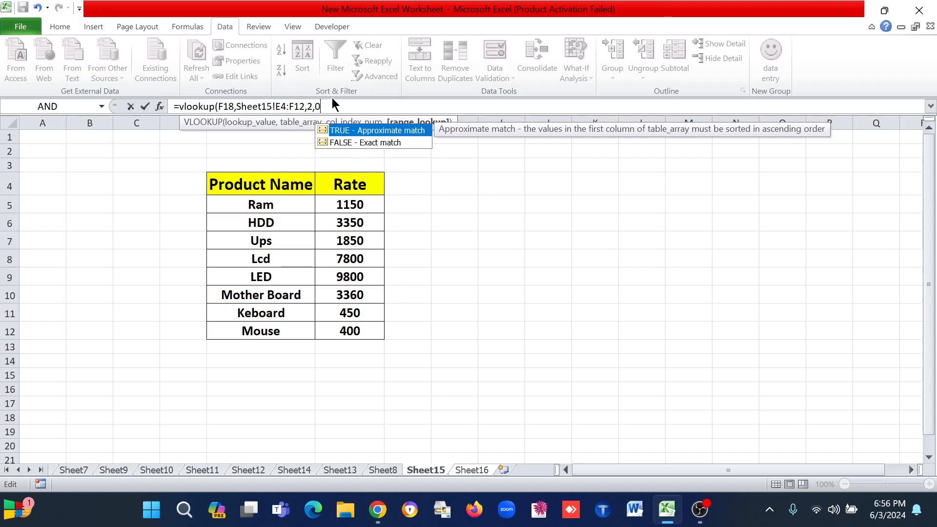
{"action": "type", "text": "0)"}
{"action": "key", "text": "Return"}
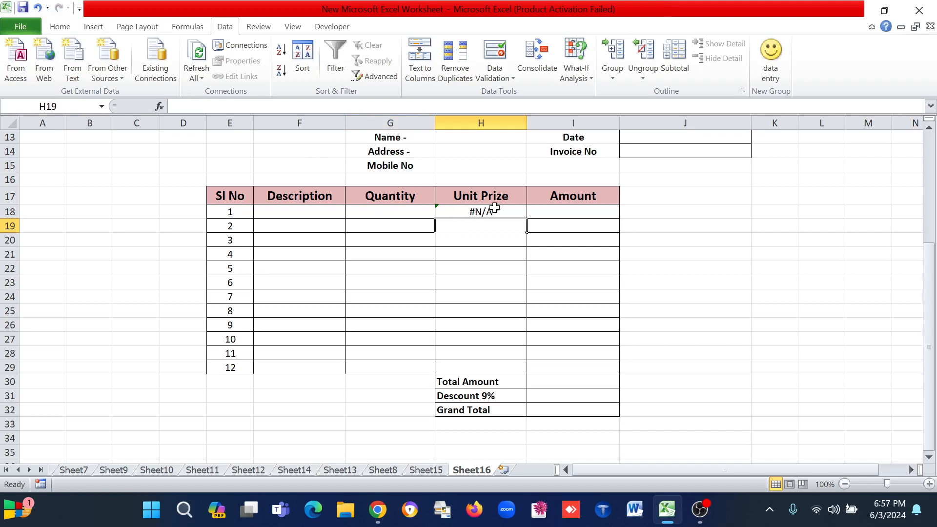
Wrap the H18 VLOOKUP in IFERROR with "" as the error value and fill the formula down through H29
{"action": "left_click", "coordinate": [465, 210]}
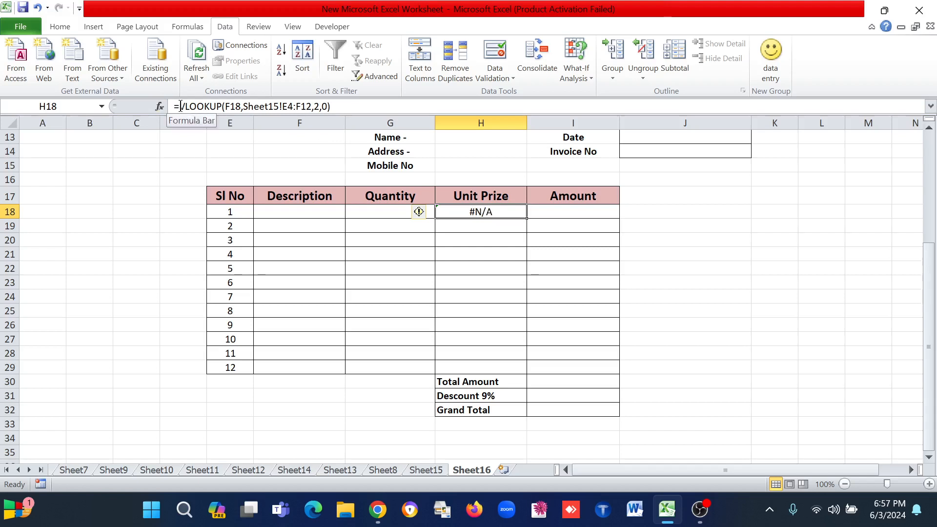
{"action": "left_click", "coordinate": [180, 106]}
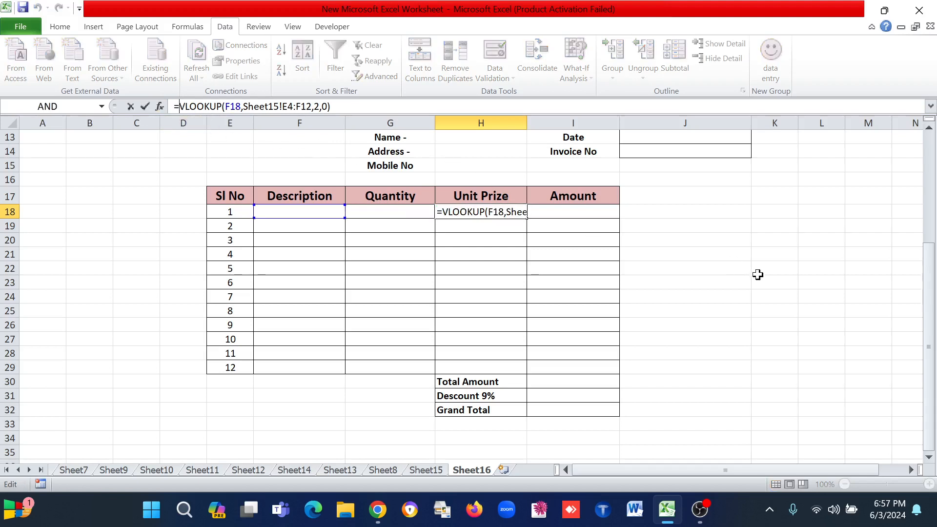
{"action": "type", "text": "if"}
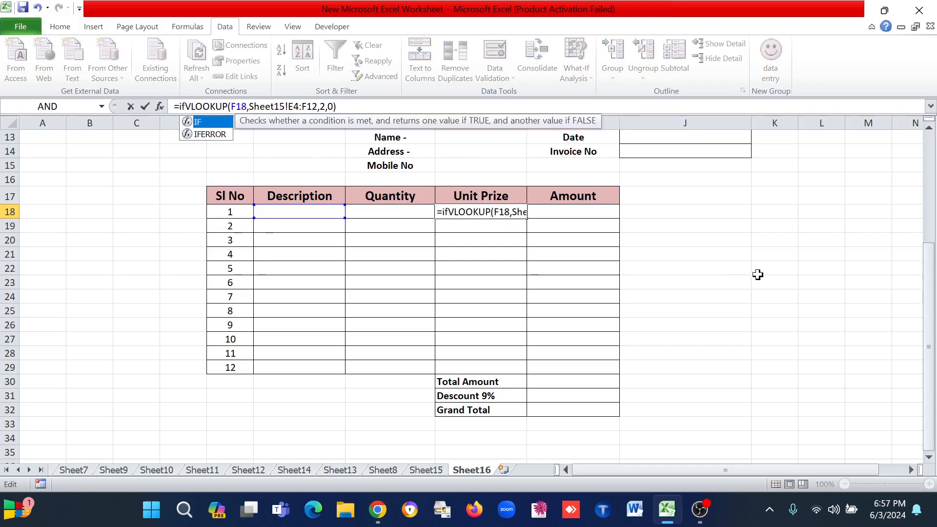
{"action": "type", "text": "error"}
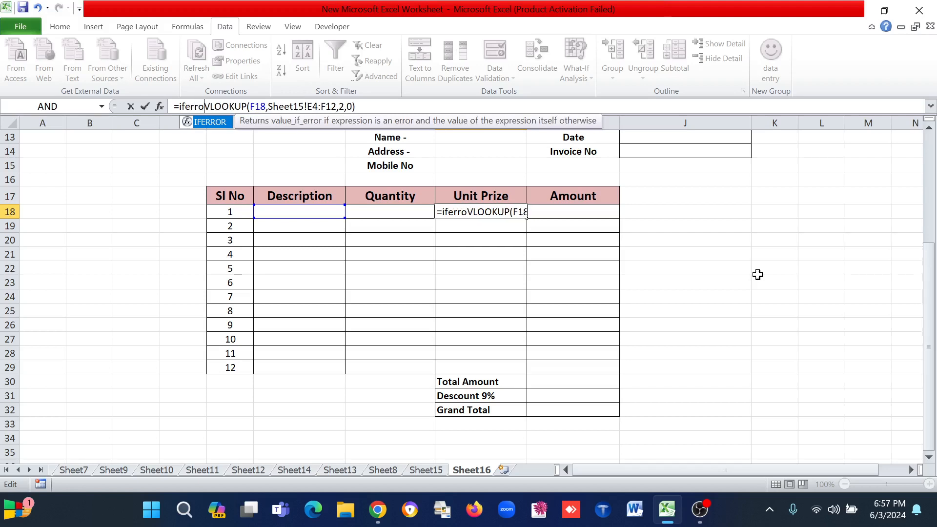
{"action": "type", "text": "("}
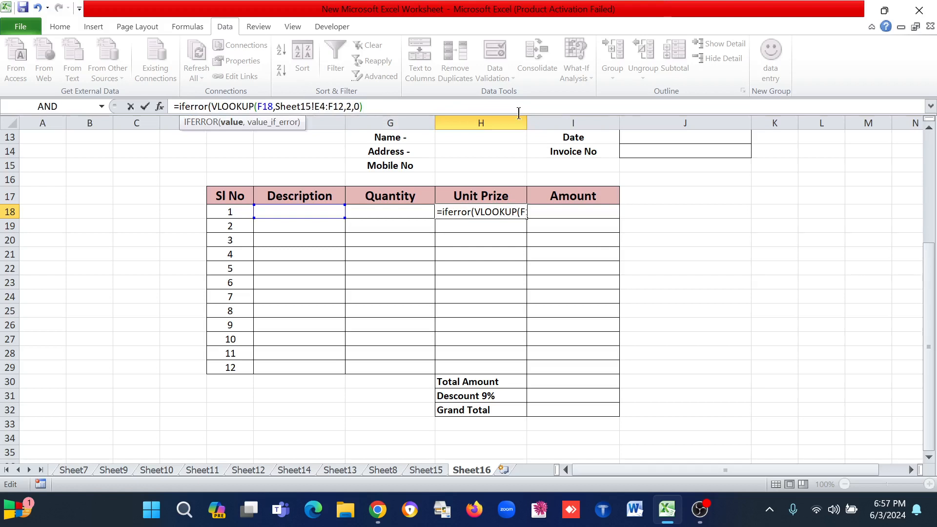
{"action": "type", "text": ","}
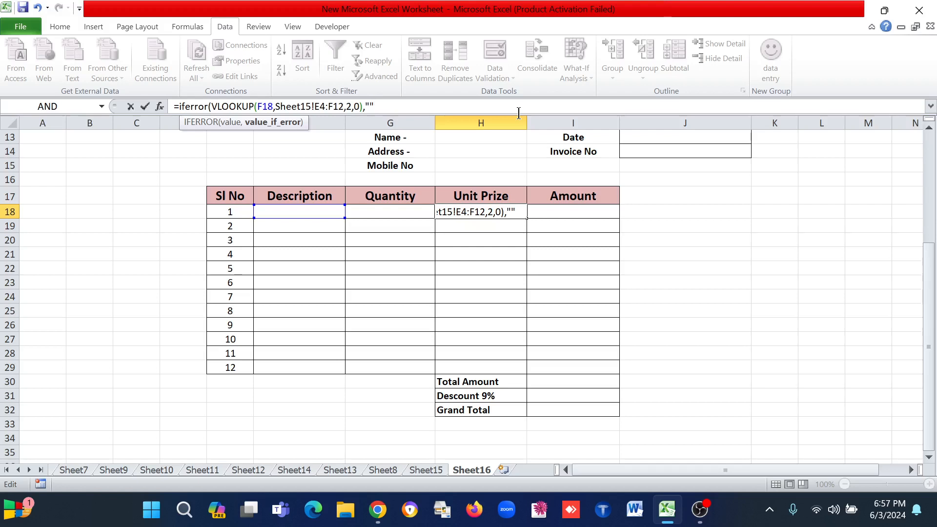
{"action": "type", "text": ")"}
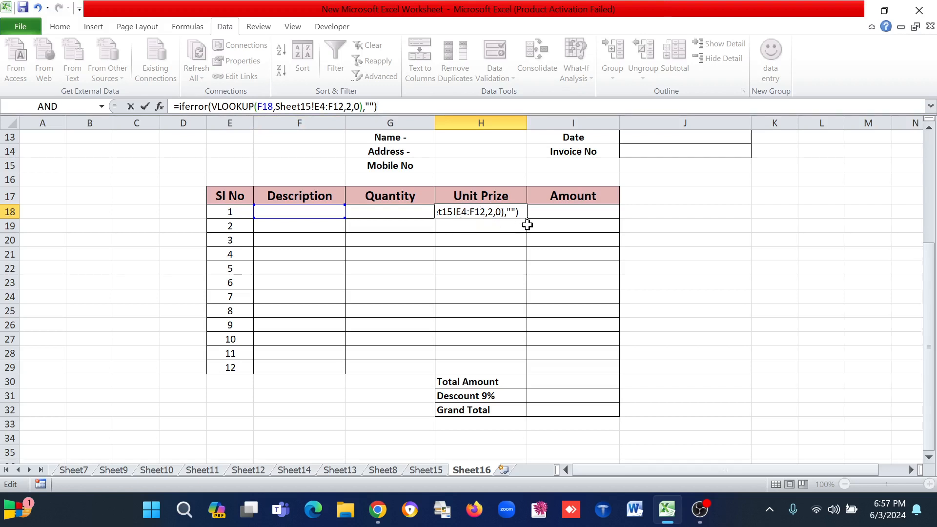
{"action": "key", "text": "Return"}
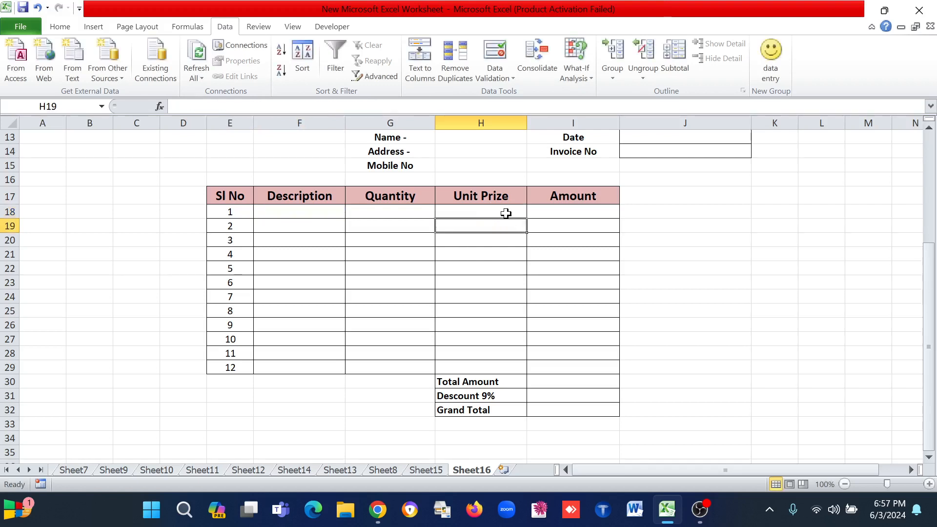
{"action": "left_click", "coordinate": [505, 210]}
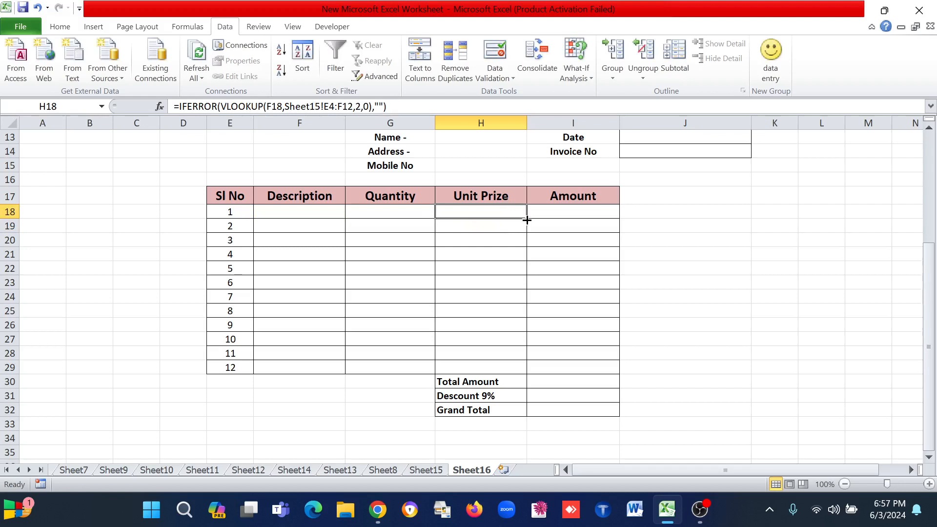
{"action": "left_click_drag", "start_coordinate": [527, 220], "coordinate": [524, 367]}
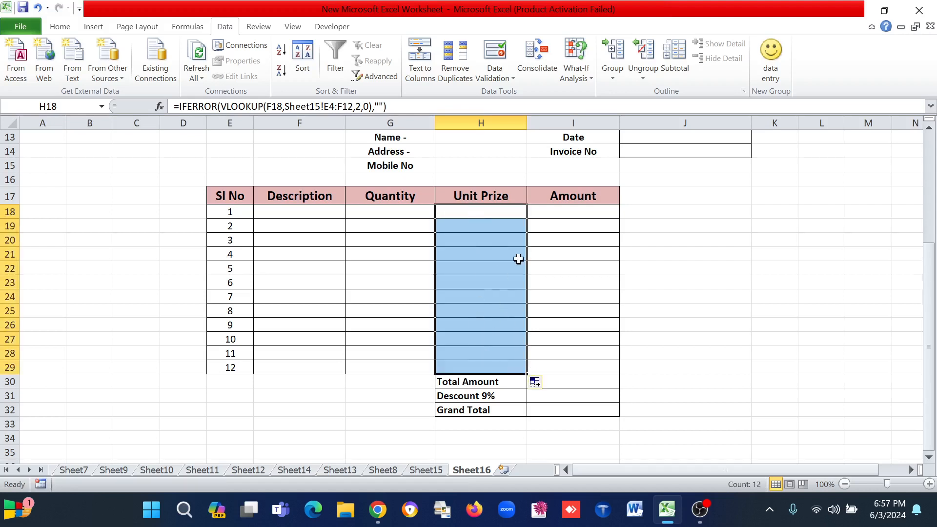
Enter a formula in Amount cell I18 that multiplies quantity G18 by unit price H18
{"action": "left_click", "coordinate": [571, 212]}
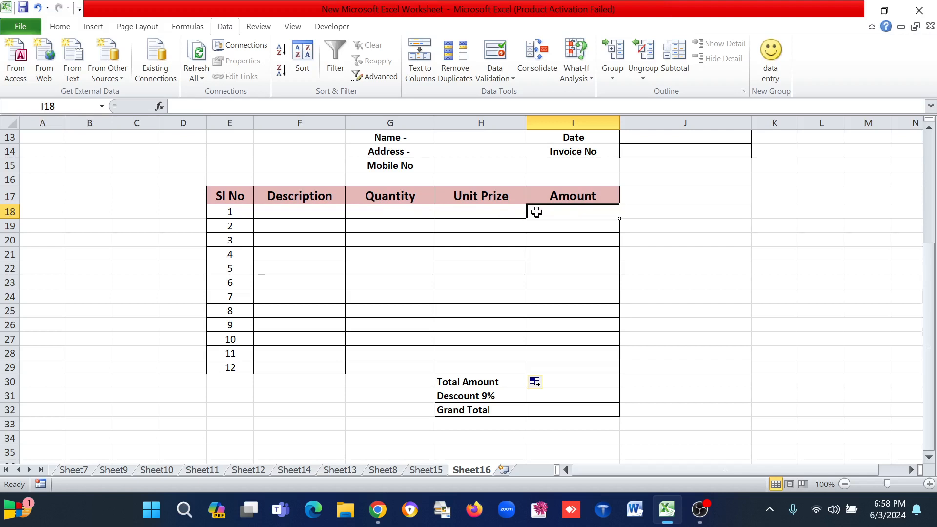
{"action": "type", "text": "="}
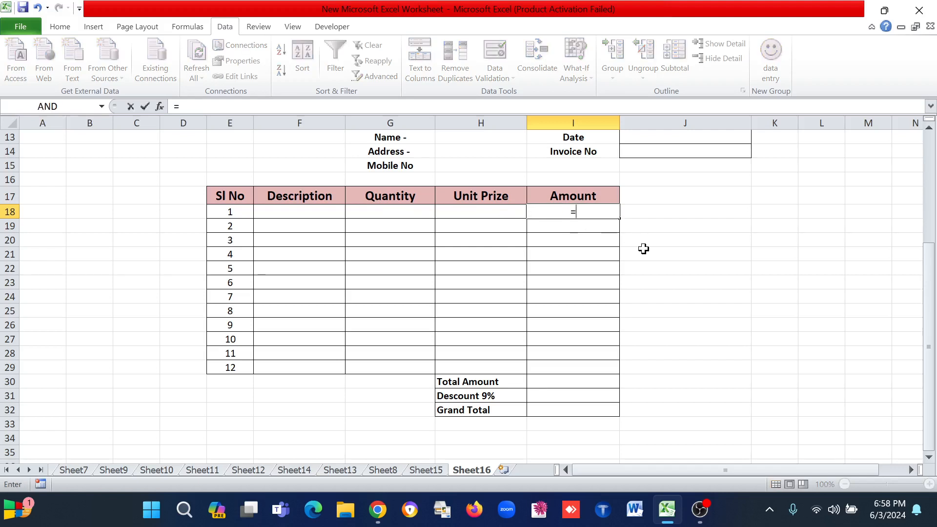
{"action": "left_click", "coordinate": [383, 211]}
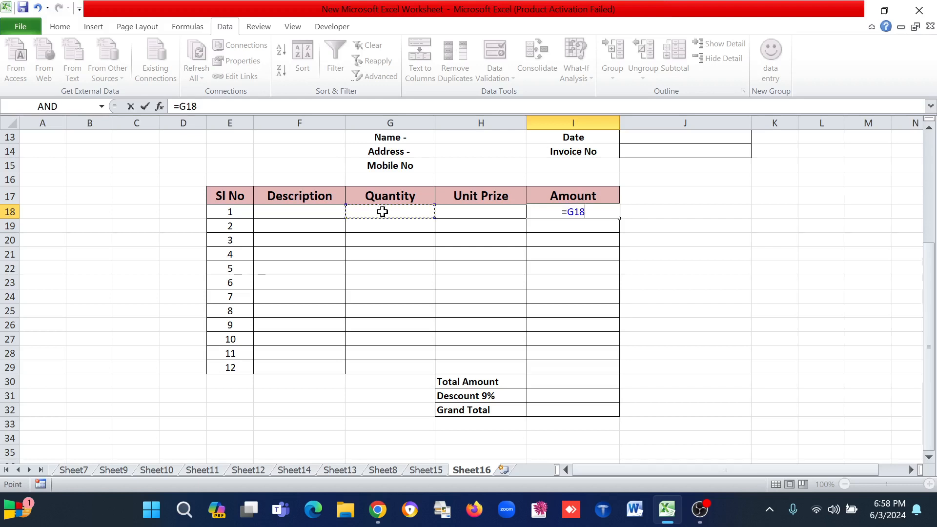
{"action": "type", "text": "*"}
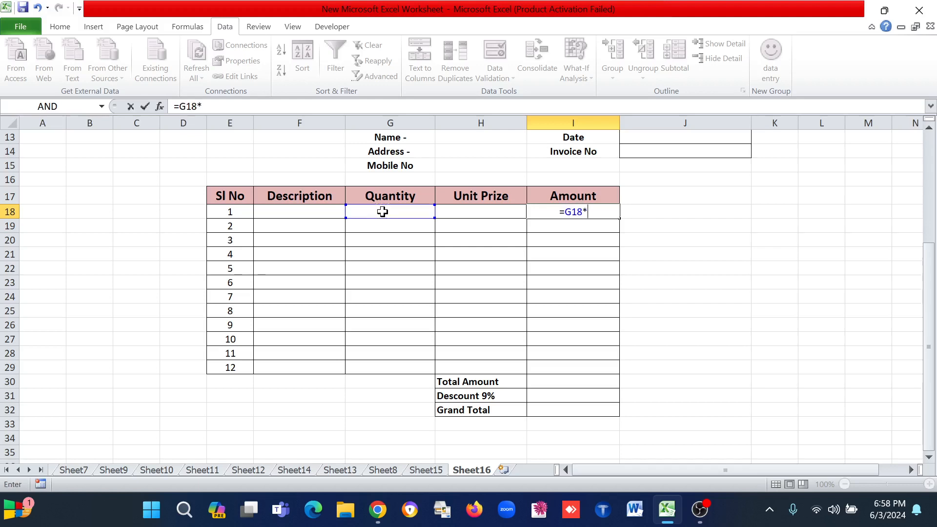
{"action": "left_click", "coordinate": [470, 210]}
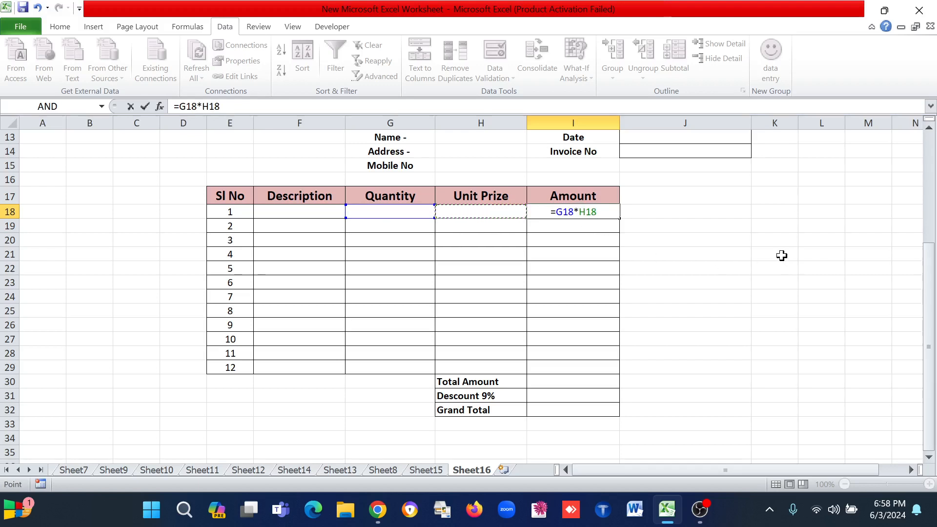
{"action": "key", "text": "Return"}
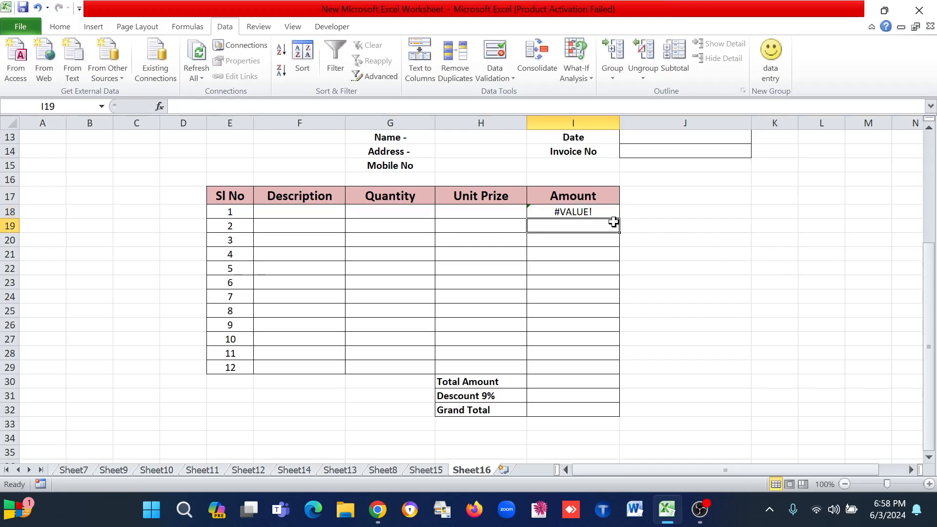
Wrap the I18 multiplication in IFERROR with "" as the error value and fill the formula down through I29
{"action": "left_click", "coordinate": [581, 211]}
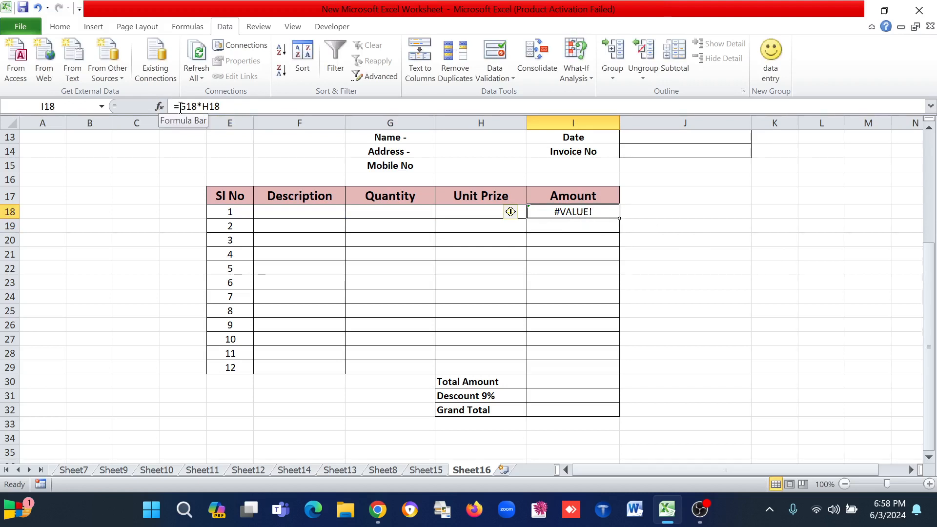
{"action": "left_click", "coordinate": [180, 106]}
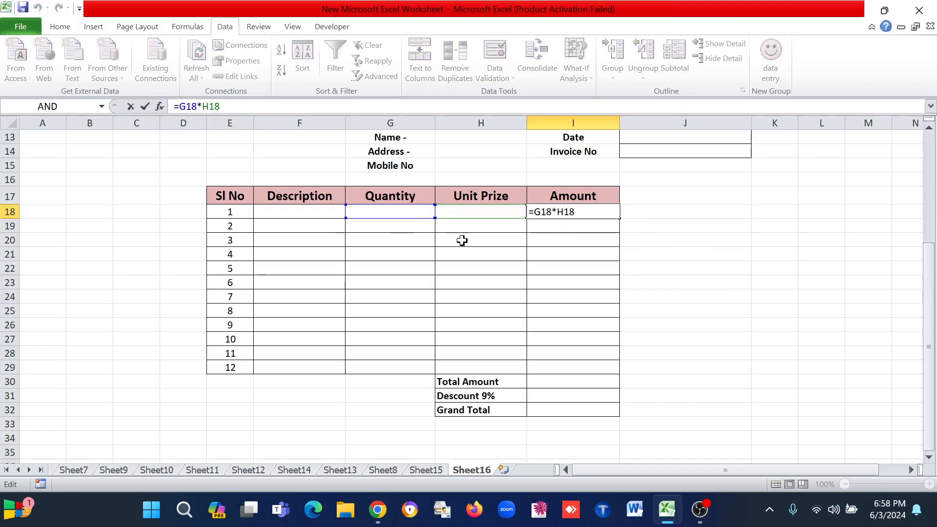
{"action": "type", "text": "iferr"}
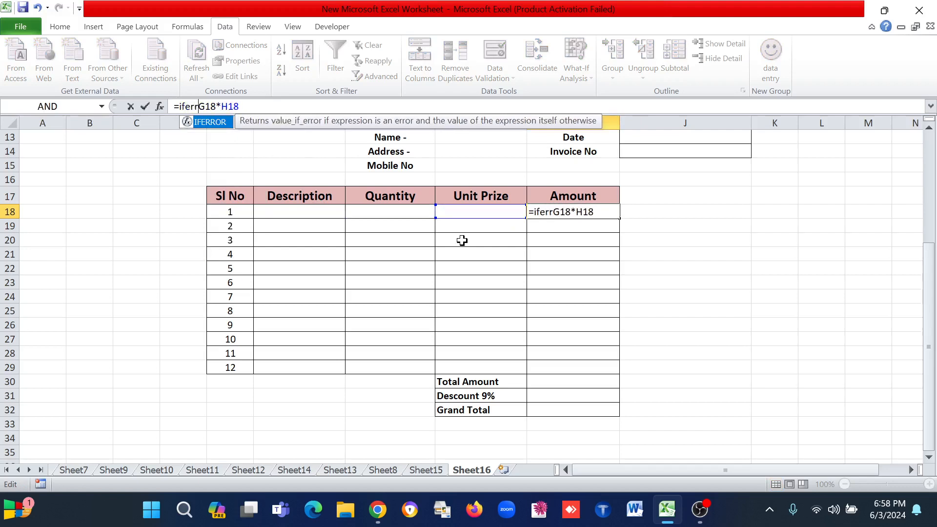
{"action": "type", "text": "or"}
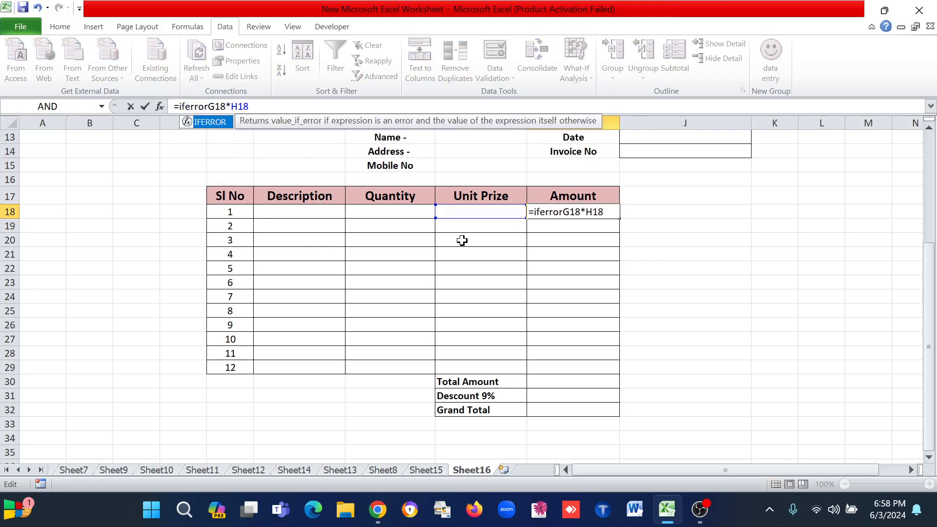
{"action": "type", "text": "(G18*H18"}
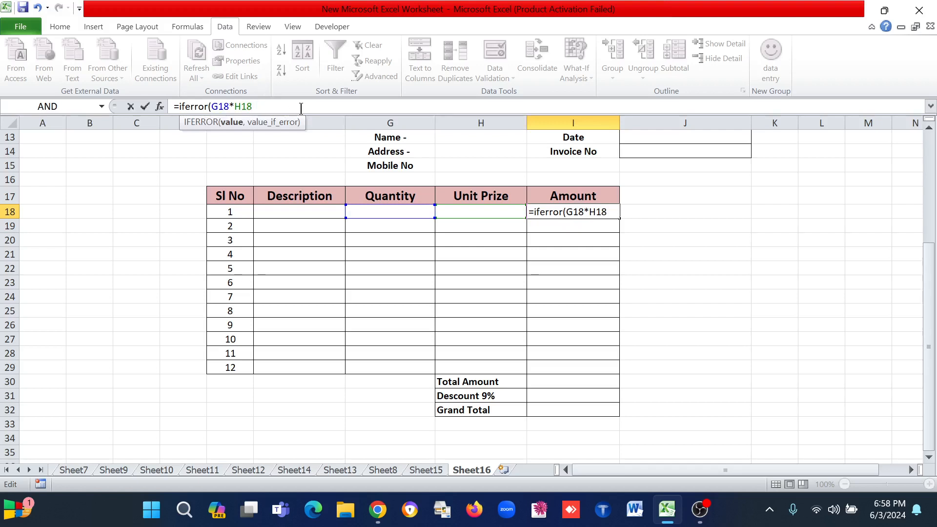
{"action": "type", "text": ","}
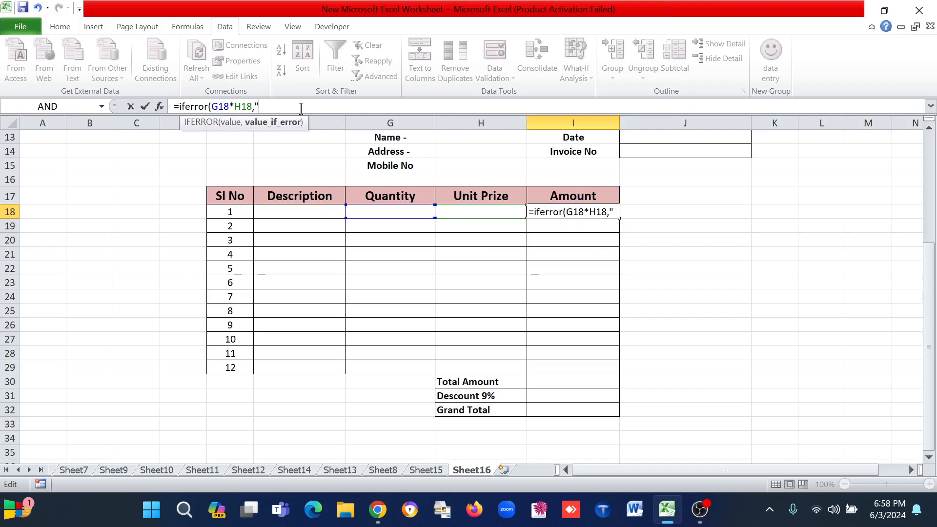
{"action": "type", "text": "\"\")"}
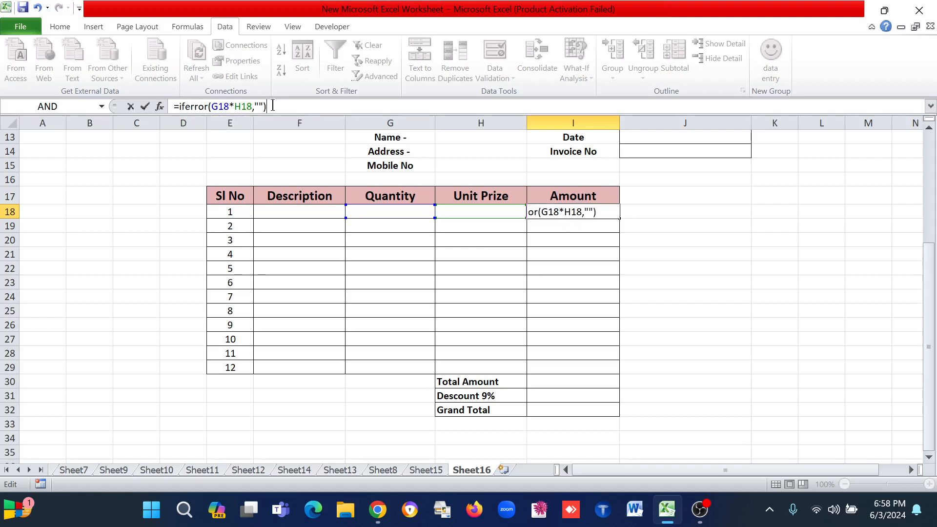
{"action": "key", "text": "Return"}
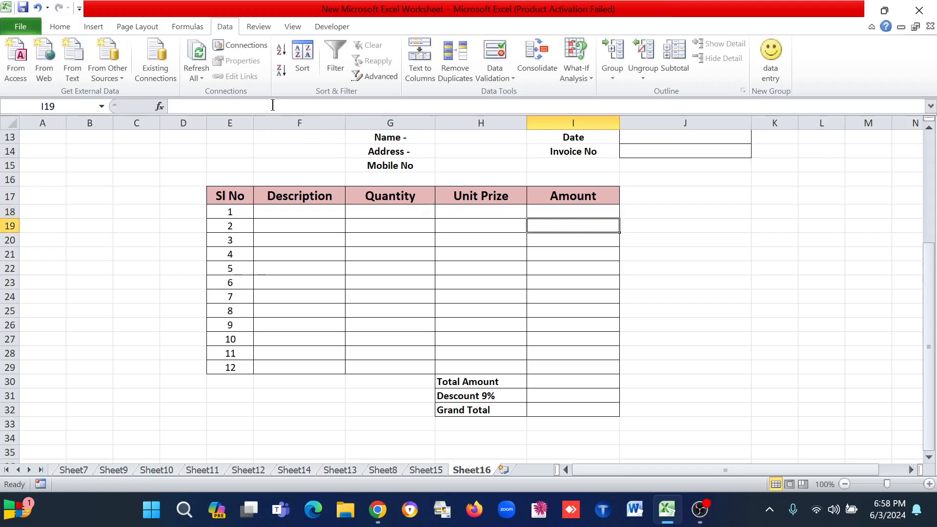
{"action": "left_click", "coordinate": [562, 213]}
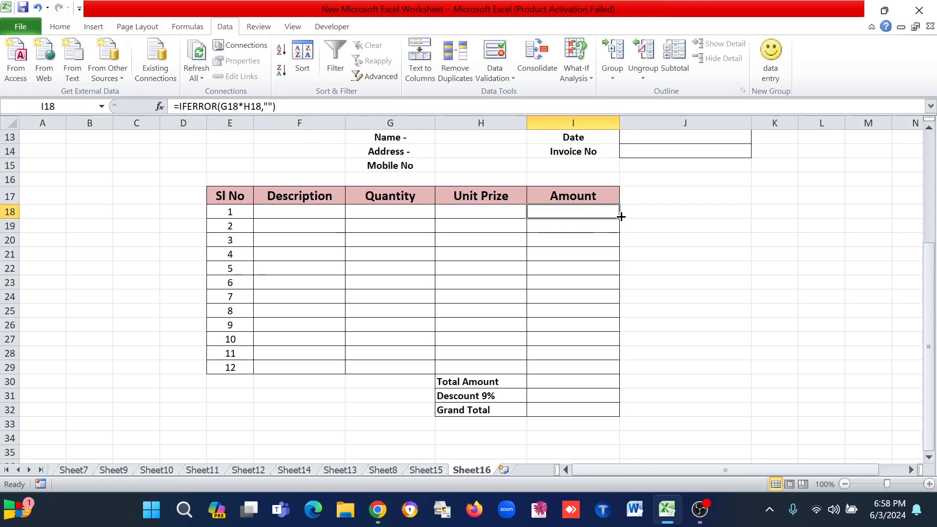
{"action": "left_click_drag", "start_coordinate": [619, 218], "coordinate": [618, 370]}
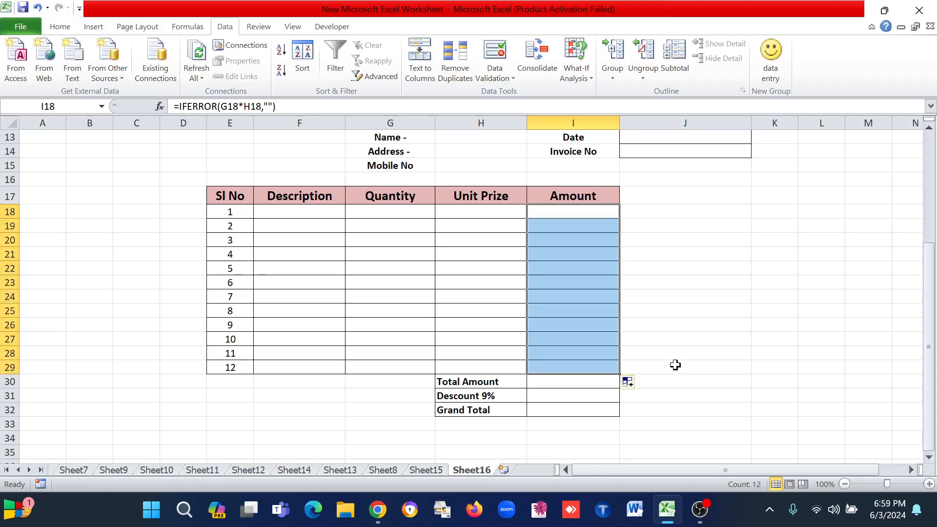
{"action": "left_click", "coordinate": [567, 227]}
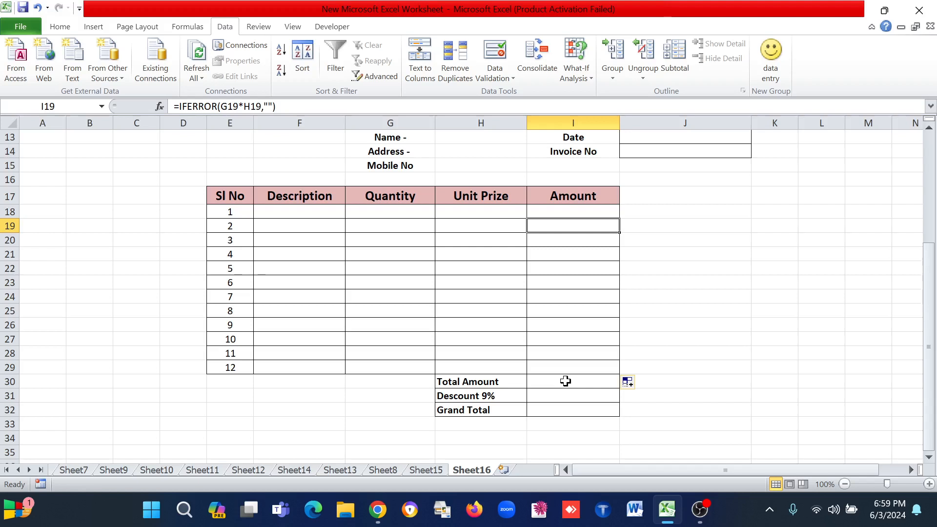
Enter a SUM formula in Total Amount cell I30 that adds the amounts in I18:I29
{"action": "left_click", "coordinate": [565, 381]}
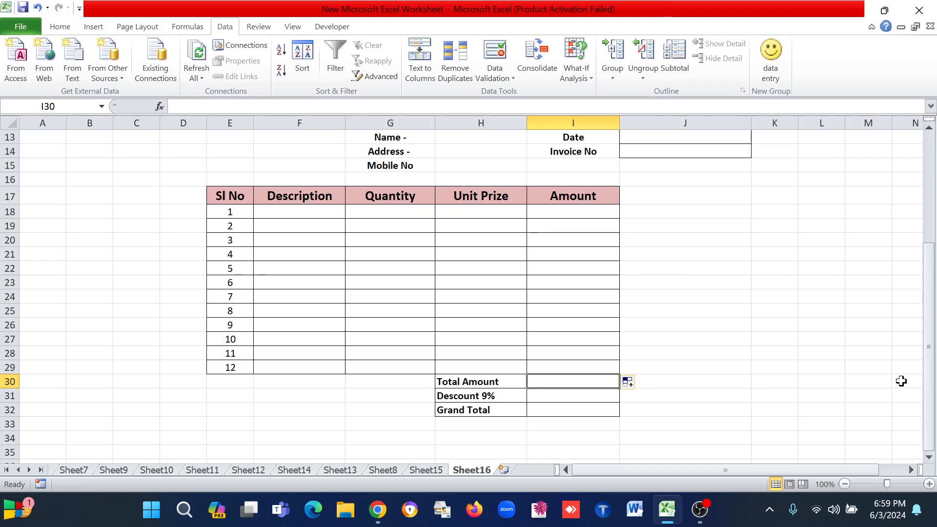
{"action": "type", "text": "="}
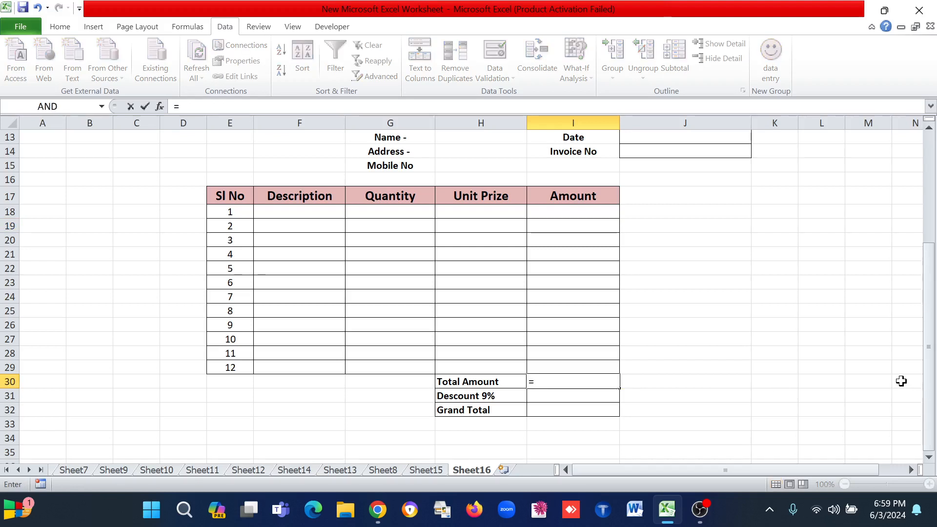
{"action": "type", "text": "su"}
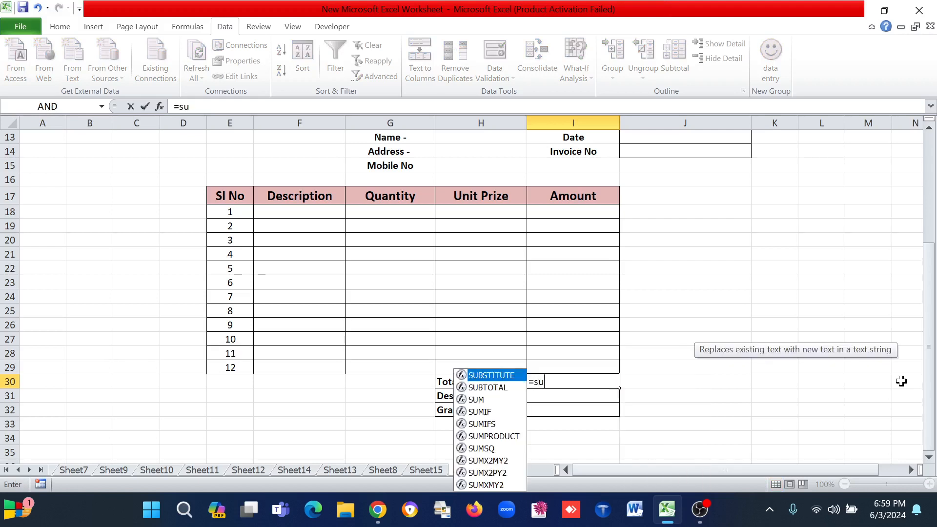
{"action": "type", "text": "m("}
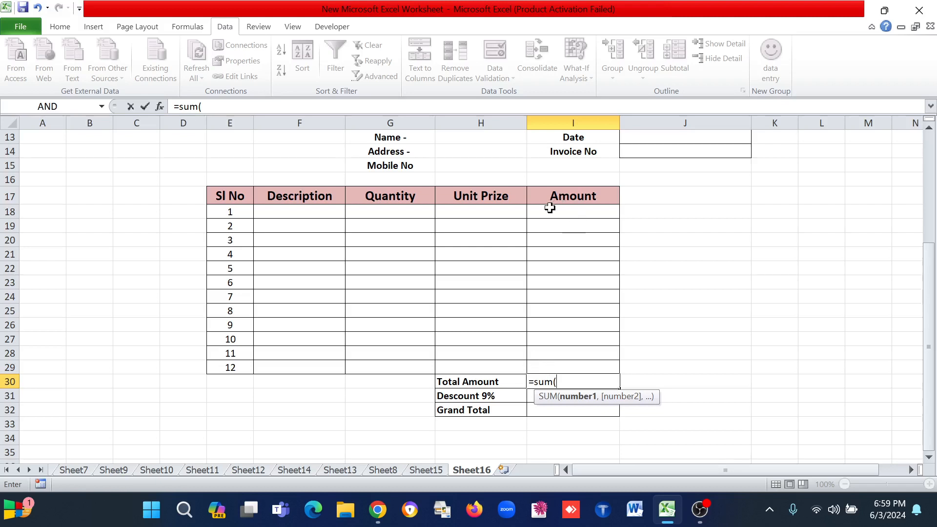
{"action": "left_click_drag", "start_coordinate": [550, 211], "coordinate": [576, 362]}
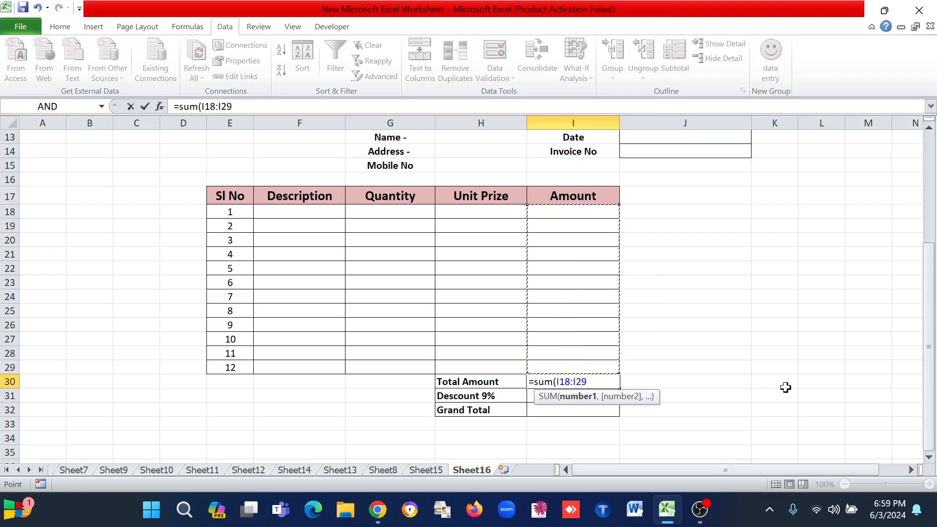
{"action": "type", "text": ")"}
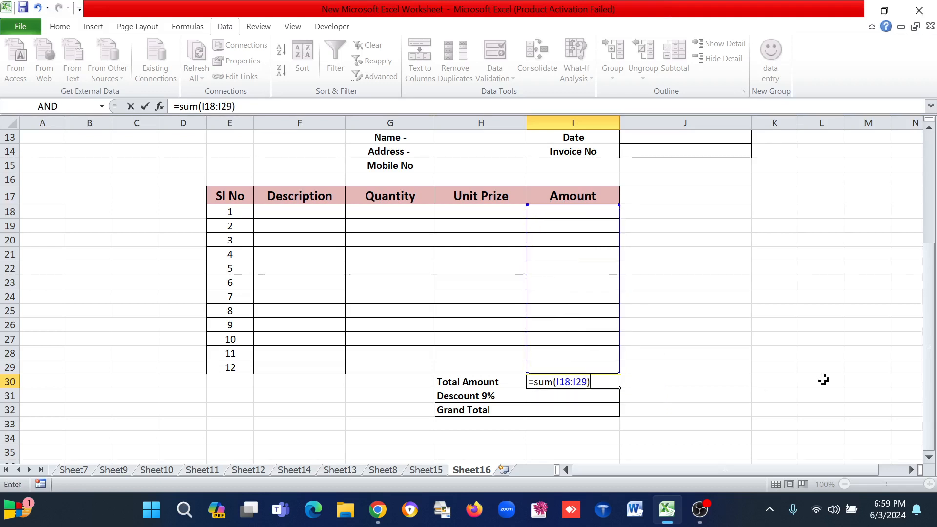
{"action": "key", "text": "Return"}
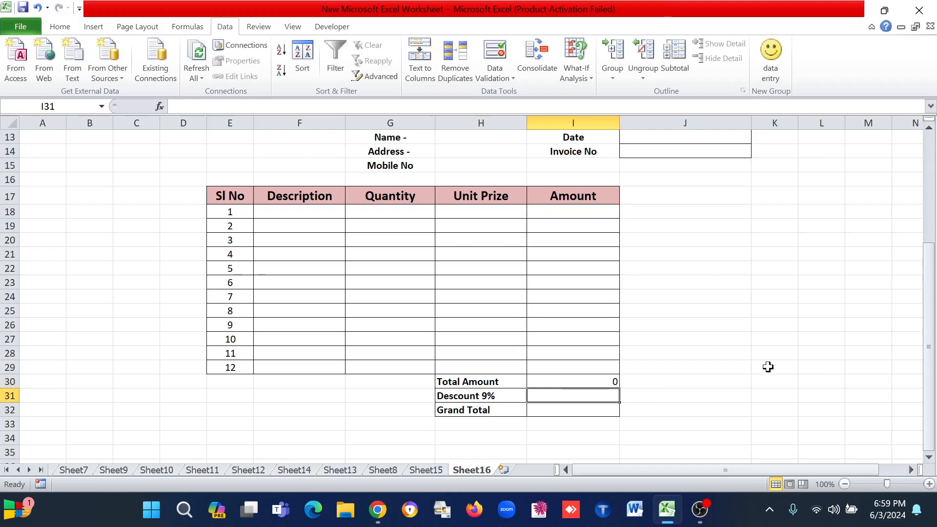
{"action": "left_click", "coordinate": [601, 384]}
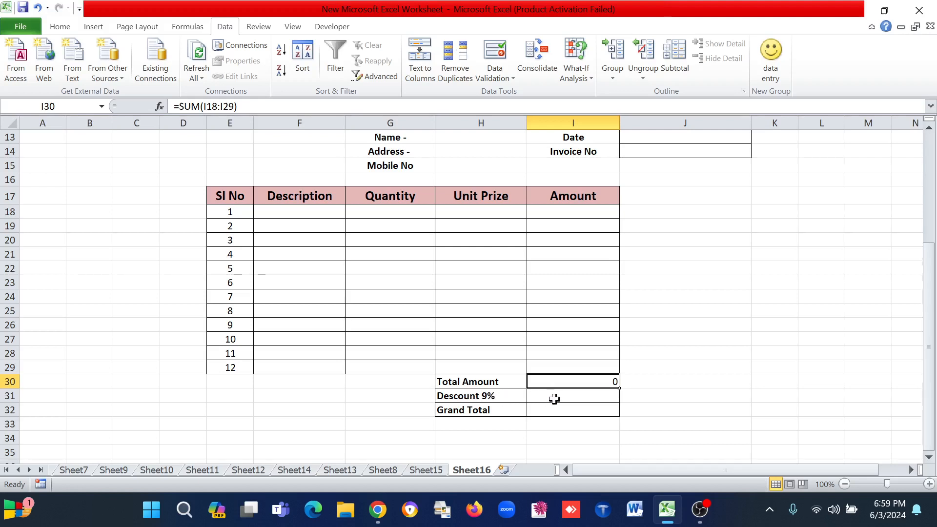
Enter the formula =I30*9% in the Descount 9% amount cell I31
{"action": "left_click", "coordinate": [565, 396]}
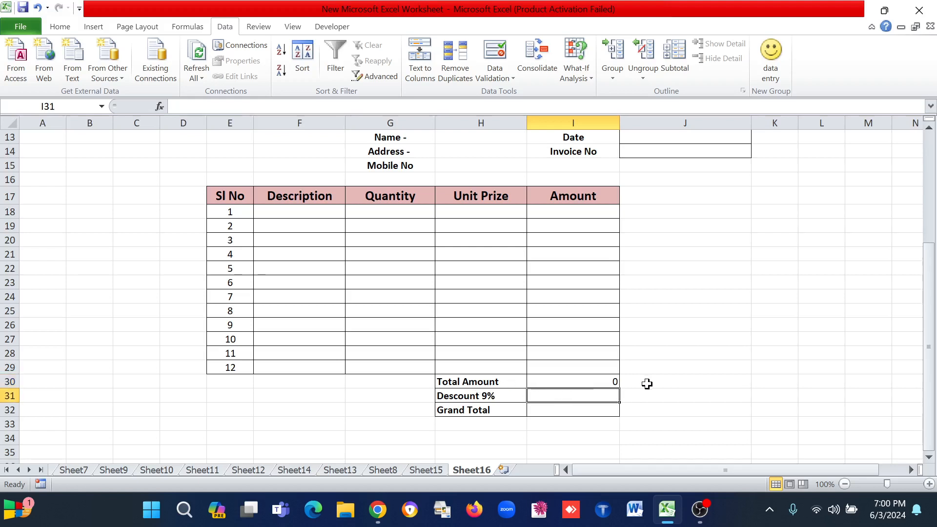
{"action": "type", "text": "="}
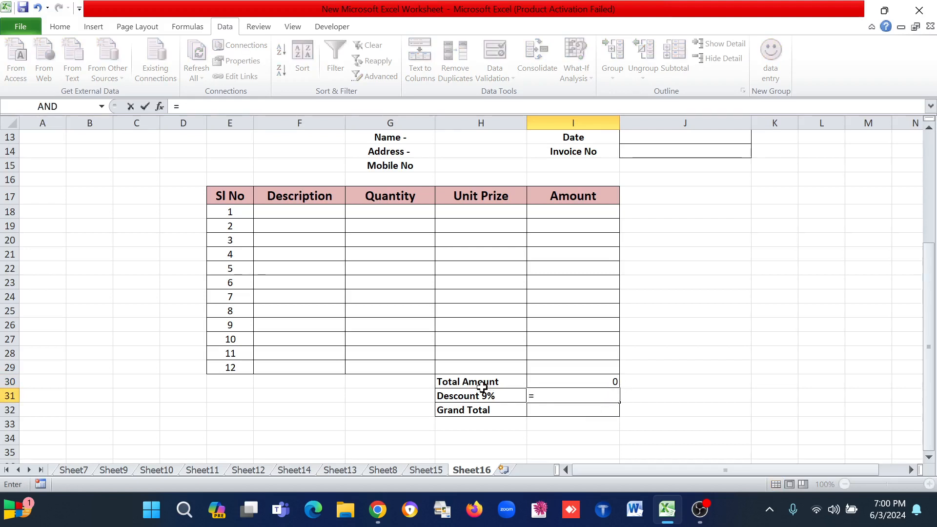
{"action": "left_click", "coordinate": [565, 381]}
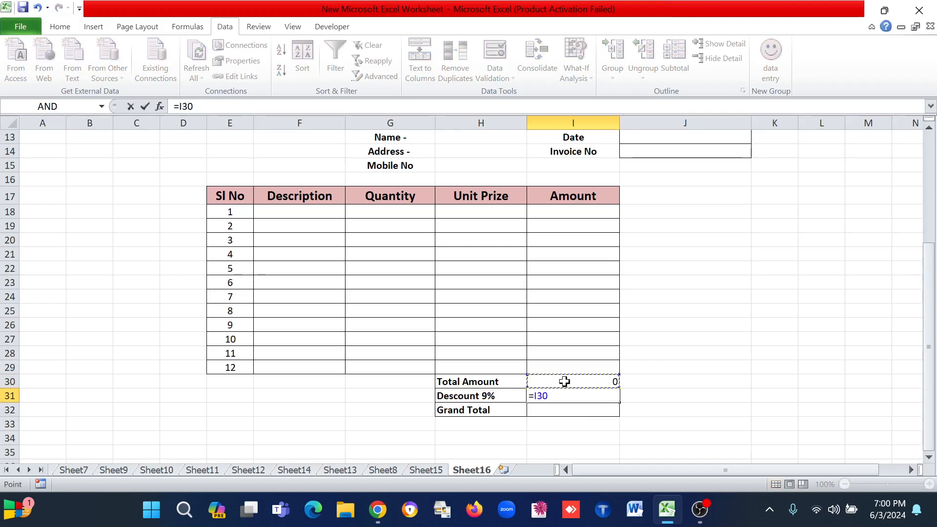
{"action": "type", "text": "*9"}
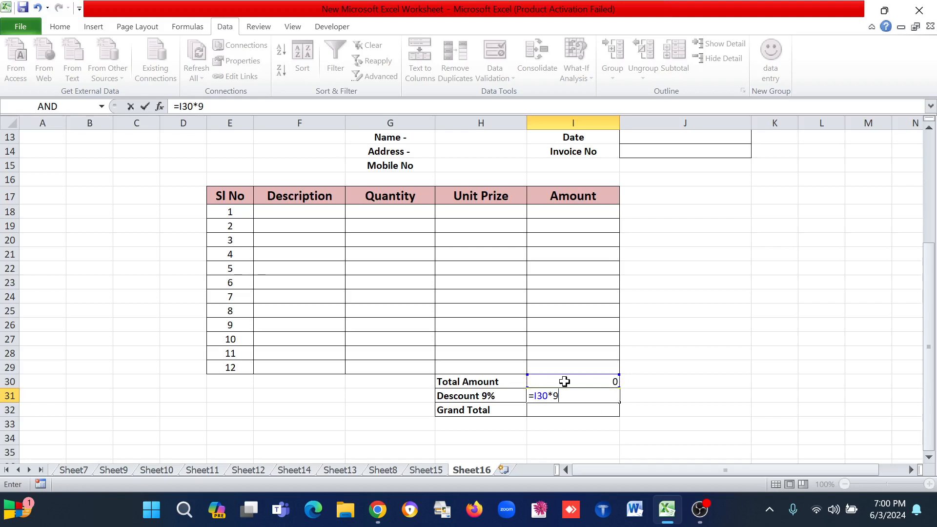
{"action": "type", "text": "%"}
{"action": "key", "text": "Return"}
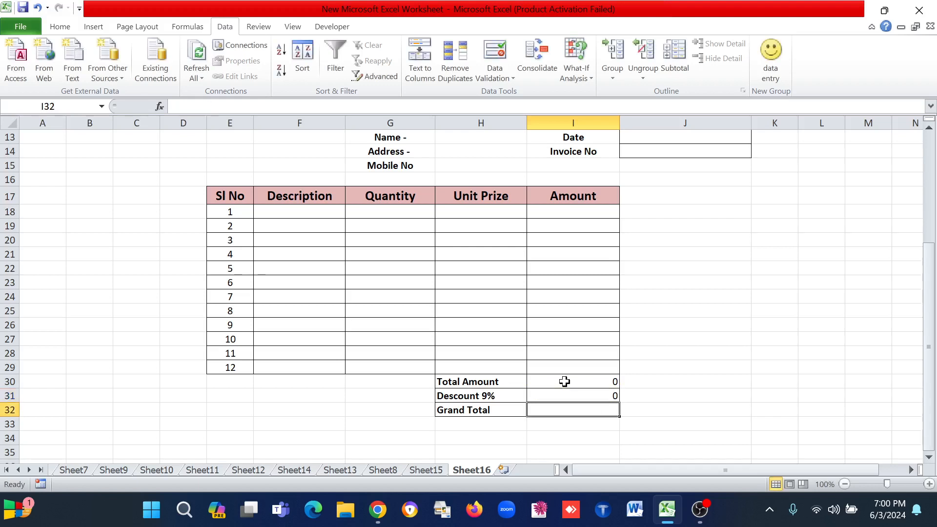
{"action": "left_click", "coordinate": [612, 398]}
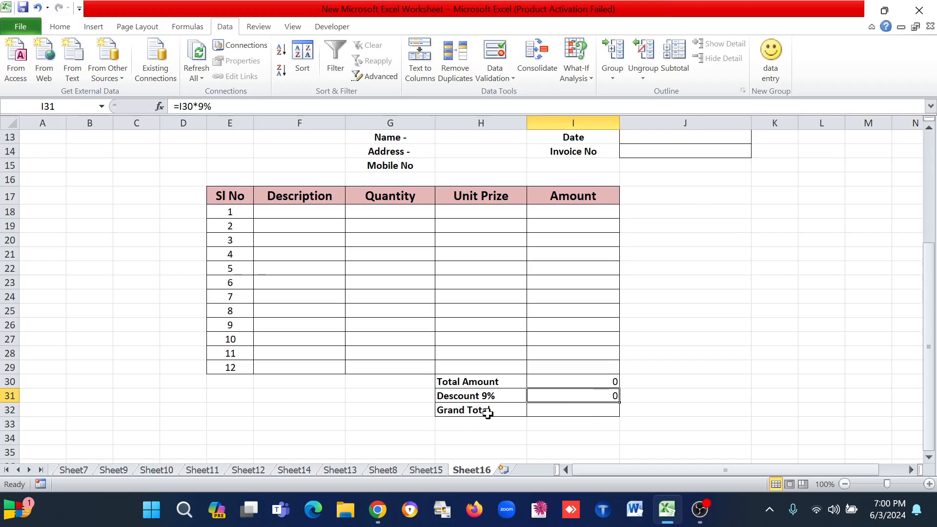
Enter a Grand Total formula in cell I32 that subtracts the discount I31 from the total amount I30
{"action": "left_click", "coordinate": [573, 410]}
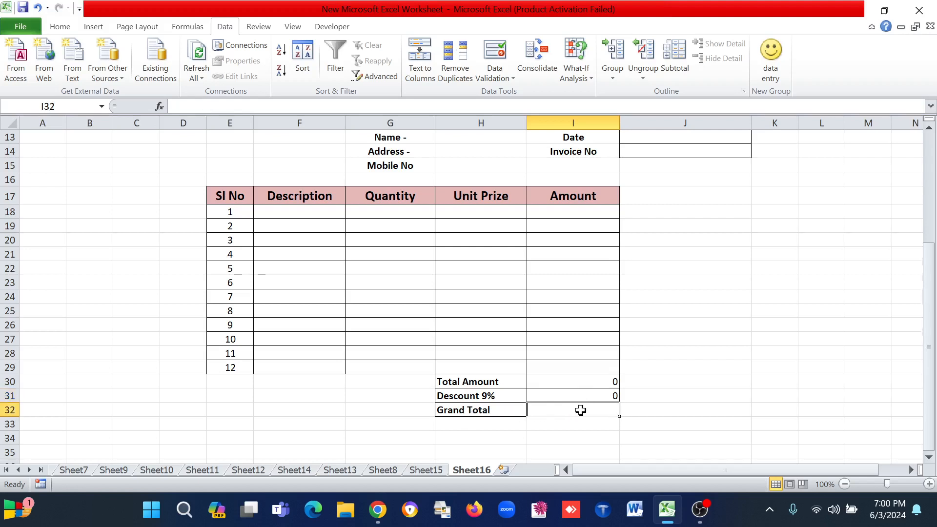
{"action": "type", "text": "="}
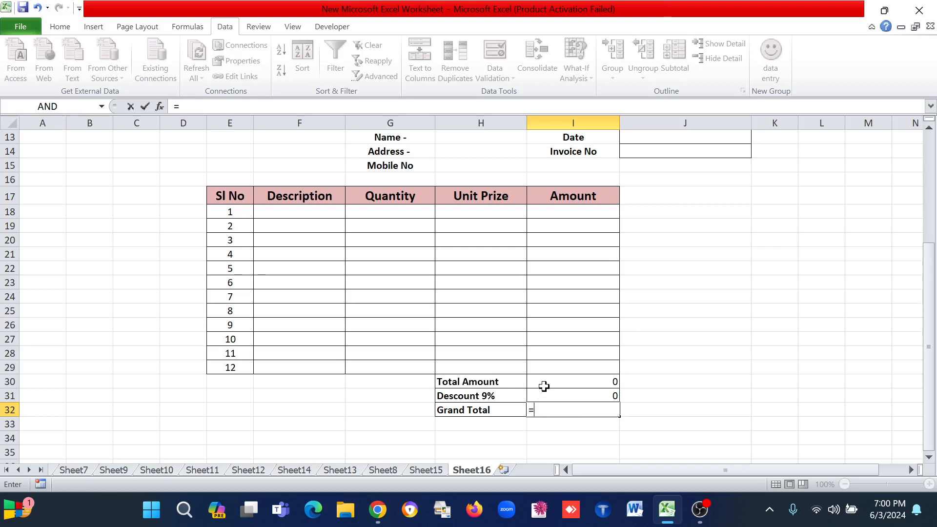
{"action": "left_click", "coordinate": [570, 381]}
{"action": "type", "text": "-"}
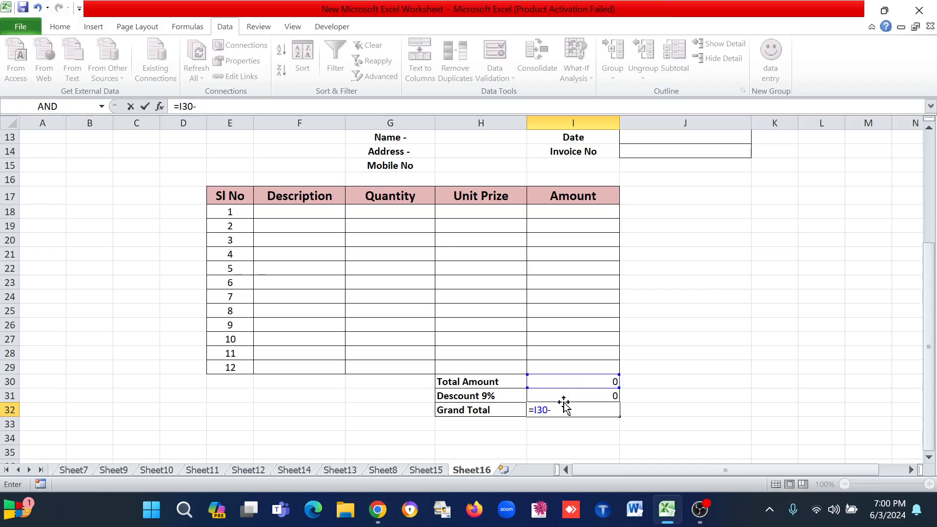
{"action": "left_click", "coordinate": [562, 397]}
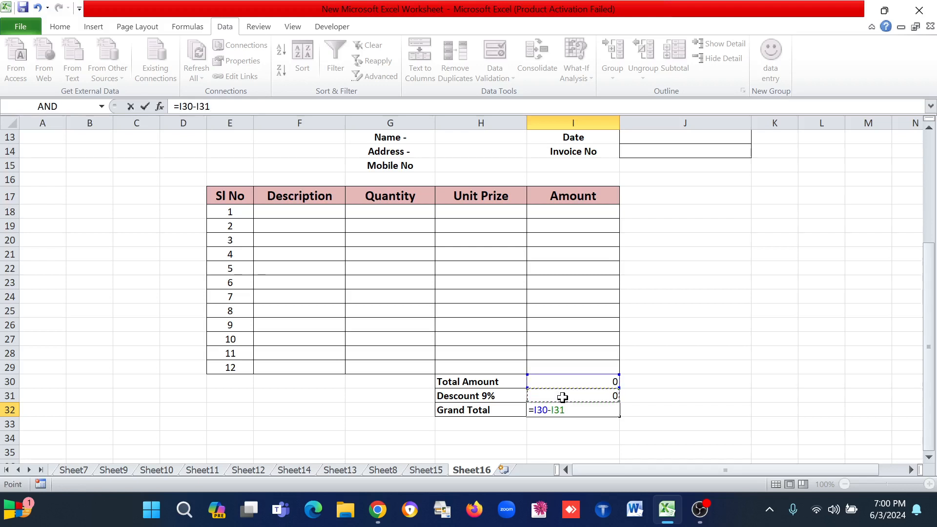
{"action": "key", "text": "Return"}
{"action": "left_click", "coordinate": [593, 410]}
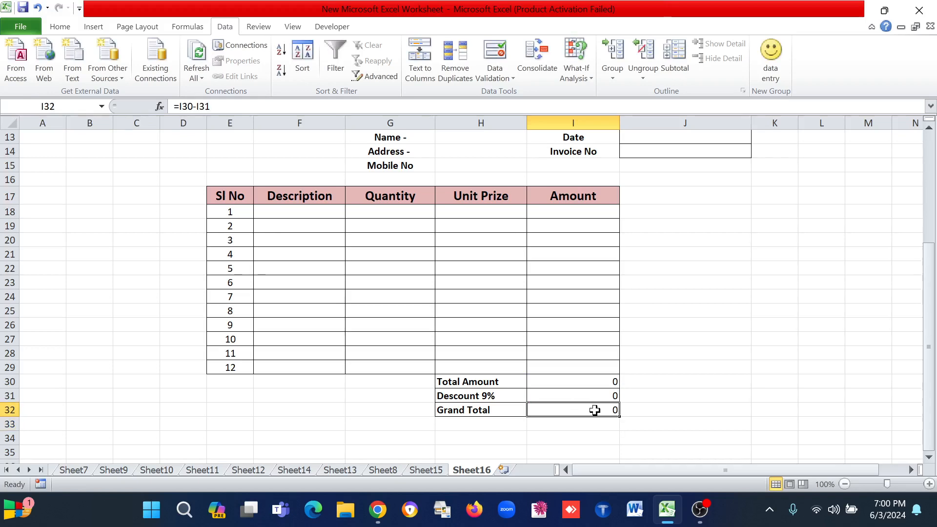
Fill in the first invoice line with Ram as the description in F18 and a quantity of 2 in G18
{"action": "scroll", "coordinate": [530, 380], "scroll_direction": "up", "scroll_amount": 4}
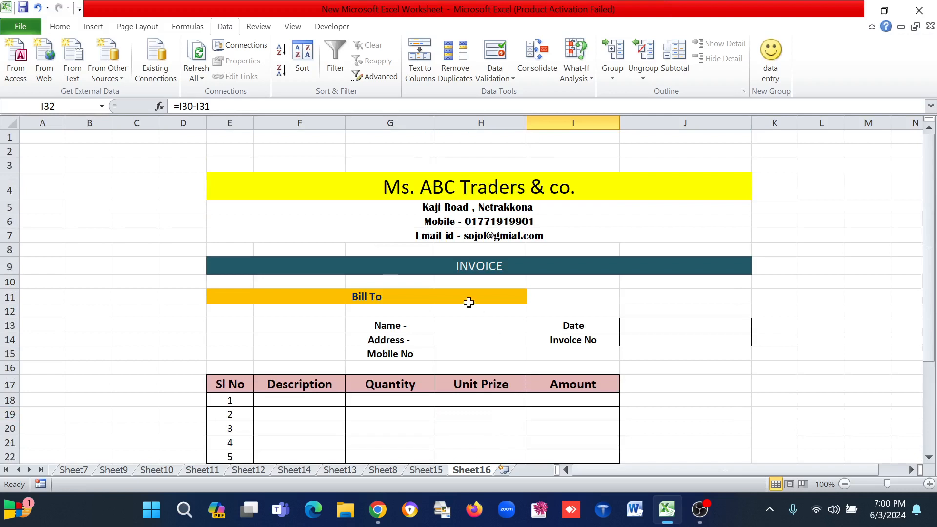
{"action": "scroll", "coordinate": [468, 302], "scroll_direction": "down", "scroll_amount": 4}
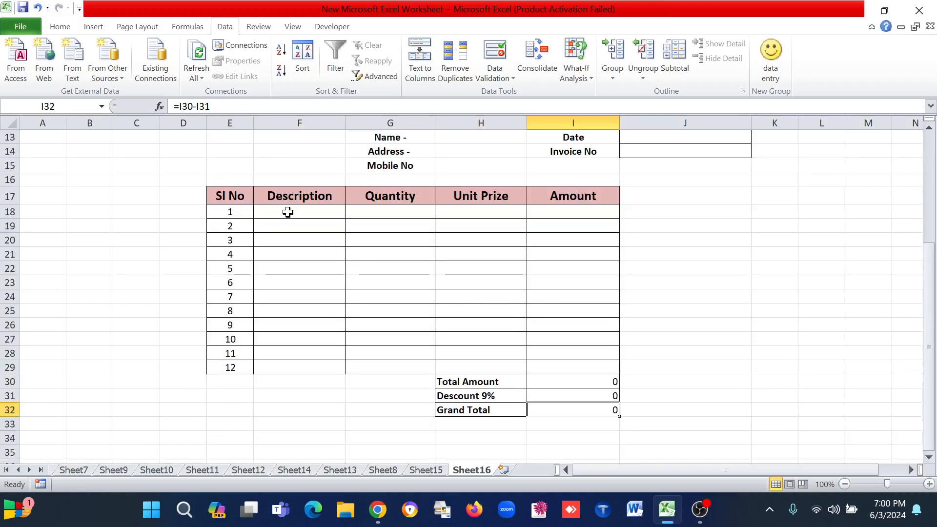
{"action": "left_click", "coordinate": [288, 212]}
{"action": "left_click", "coordinate": [348, 212]}
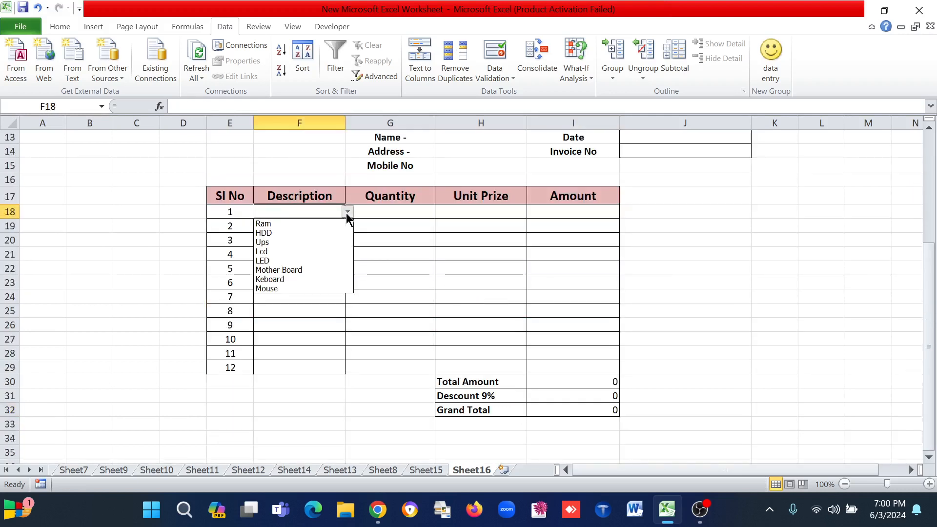
{"action": "left_click", "coordinate": [270, 224]}
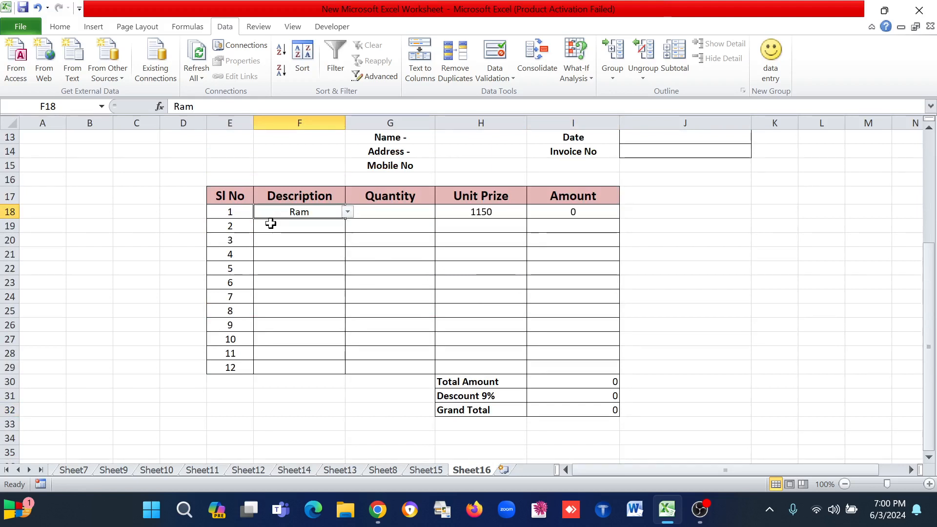
{"action": "left_click", "coordinate": [384, 213]}
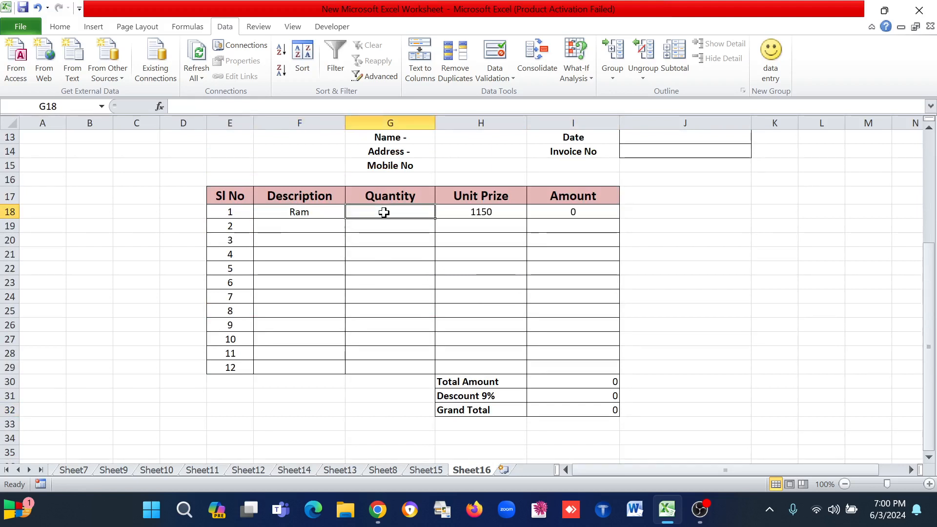
{"action": "type", "text": "2"}
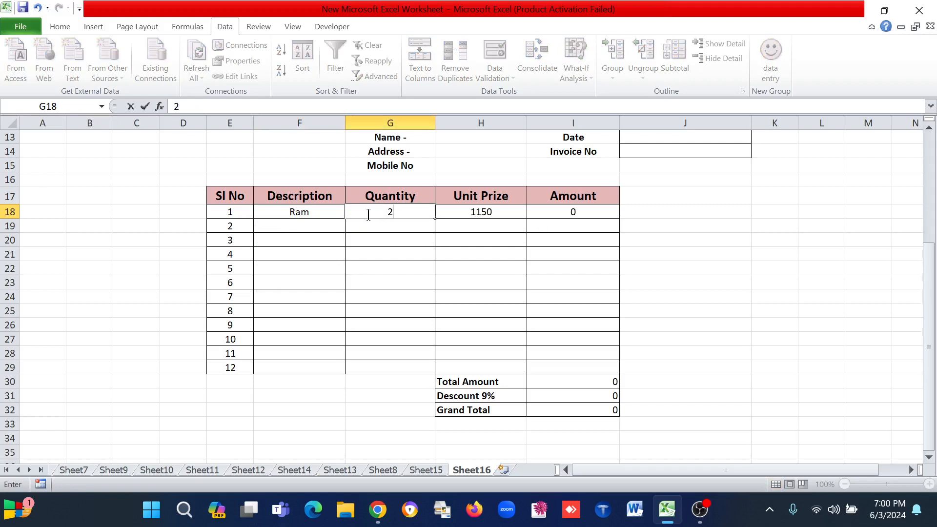
{"action": "left_click", "coordinate": [568, 240]}
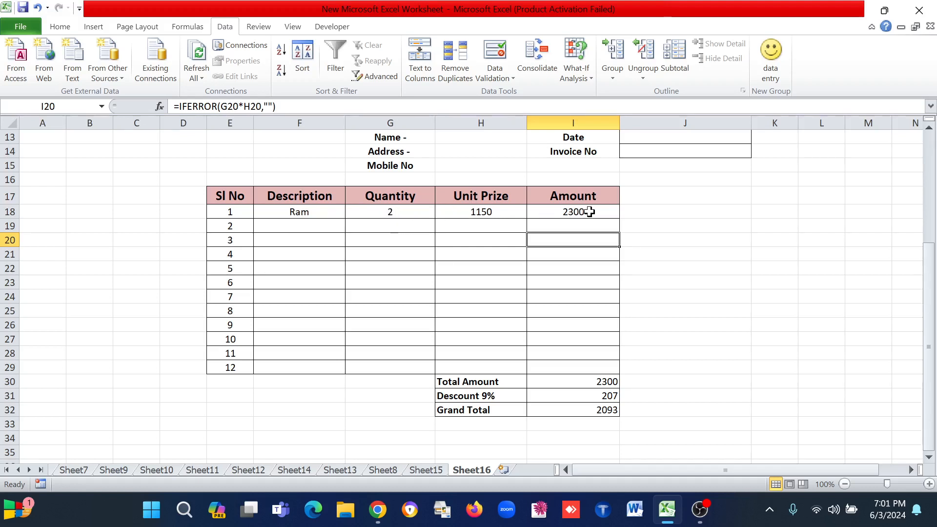
{"action": "left_click", "coordinate": [608, 212]}
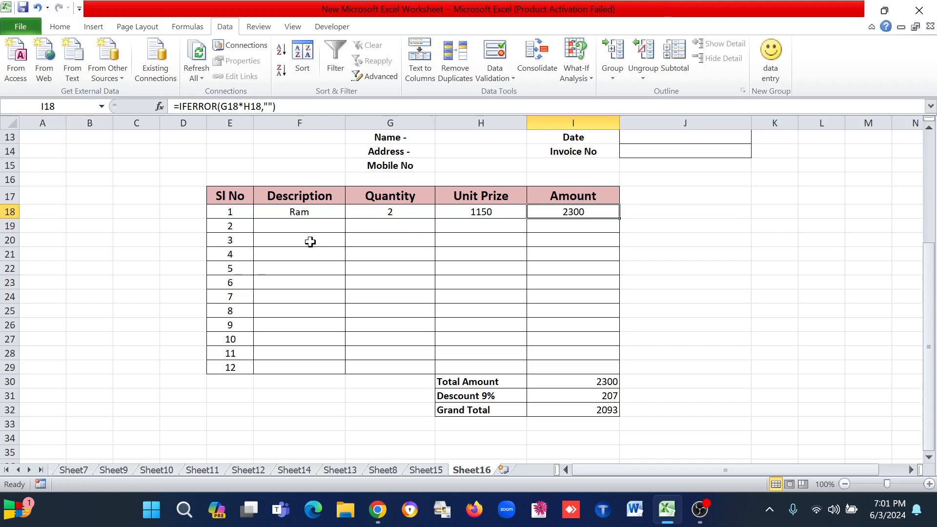
Fill in the second invoice line with HDD as the description in F19 and a quantity of 3 in G19
{"action": "left_click", "coordinate": [310, 224]}
{"action": "left_click", "coordinate": [348, 226]}
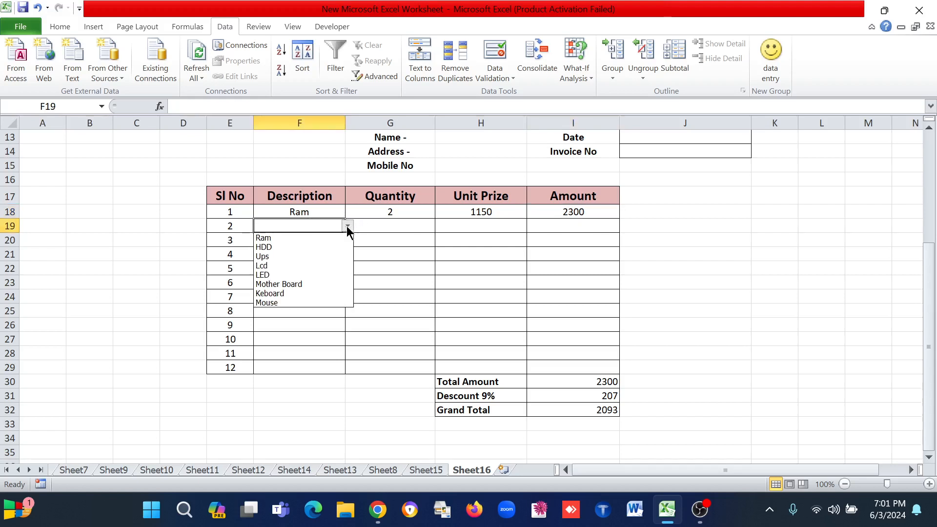
{"action": "left_click", "coordinate": [268, 250]}
{"action": "left_click", "coordinate": [407, 223]}
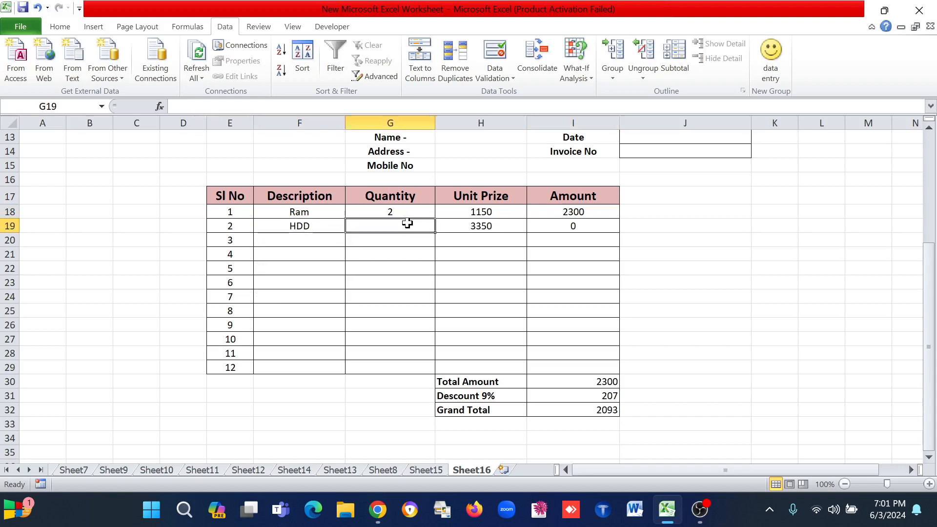
{"action": "type", "text": "3"}
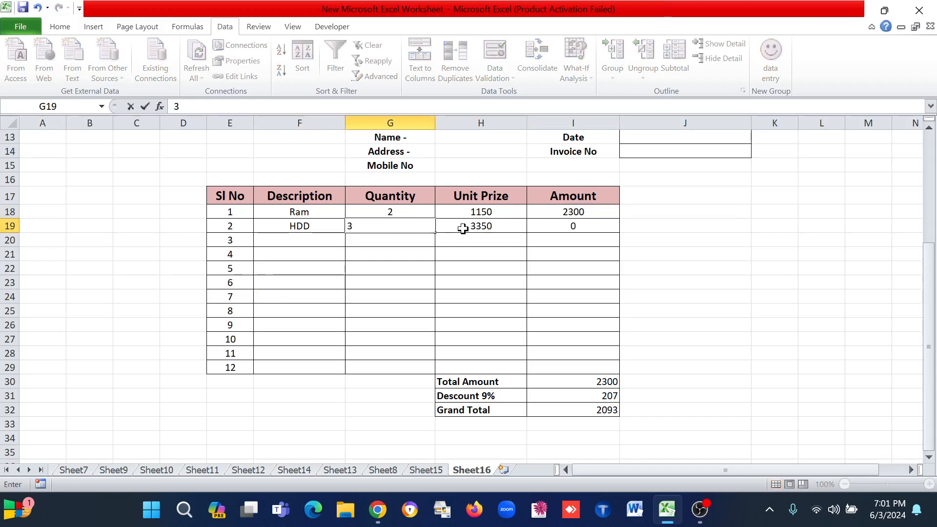
{"action": "left_click", "coordinate": [600, 259]}
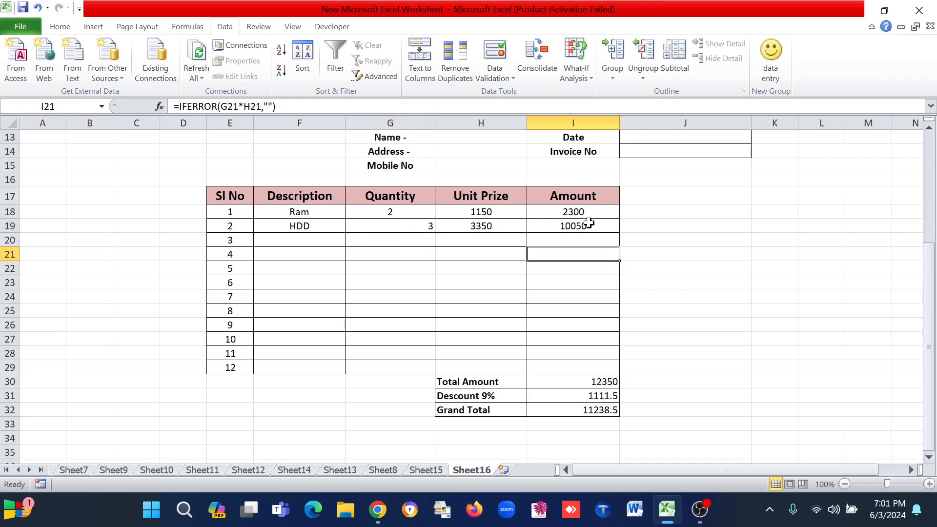
{"action": "left_click", "coordinate": [585, 226]}
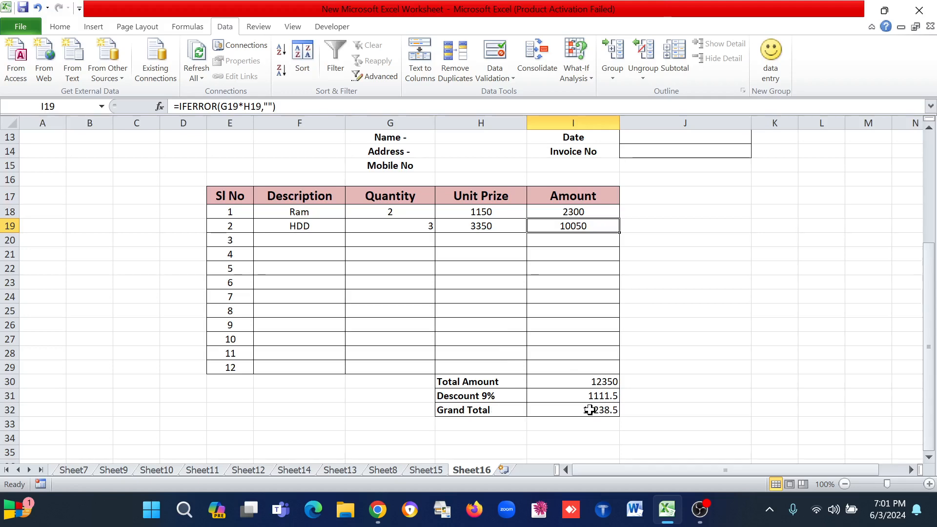
Apply a bottom border to cells E37:G37 below the invoice table
{"action": "scroll", "coordinate": [495, 296], "scroll_direction": "up", "scroll_amount": 3}
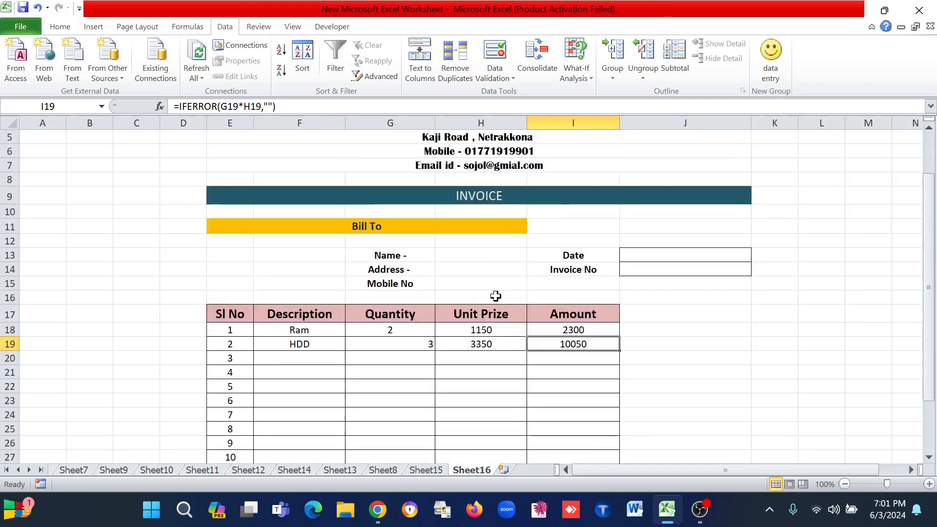
{"action": "scroll", "coordinate": [496, 295], "scroll_direction": "down", "scroll_amount": 5}
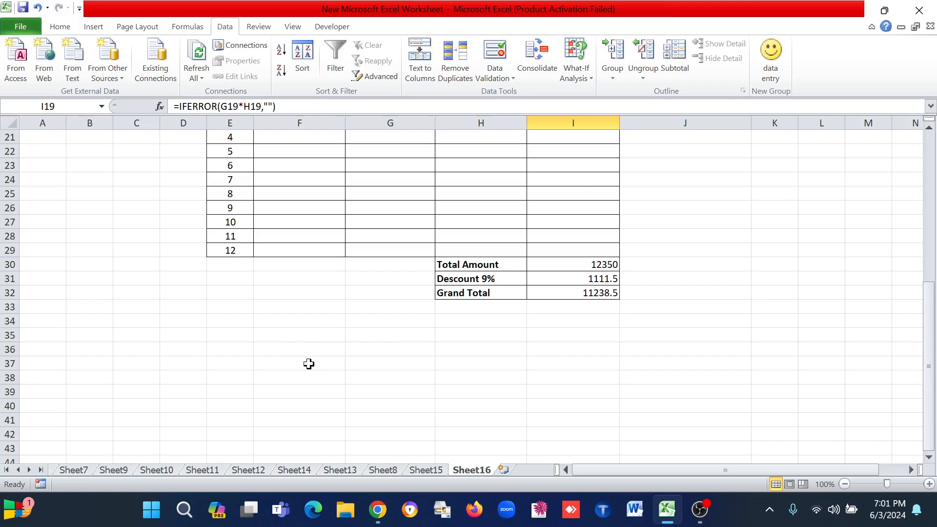
{"action": "left_click", "coordinate": [247, 364]}
{"action": "left_click_drag", "start_coordinate": [246, 364], "coordinate": [387, 359]}
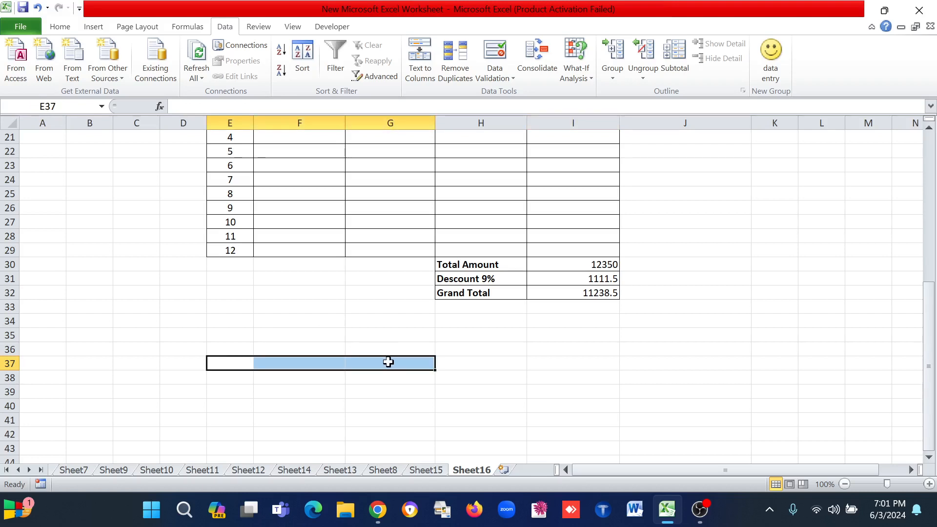
{"action": "left_click", "coordinate": [60, 27]}
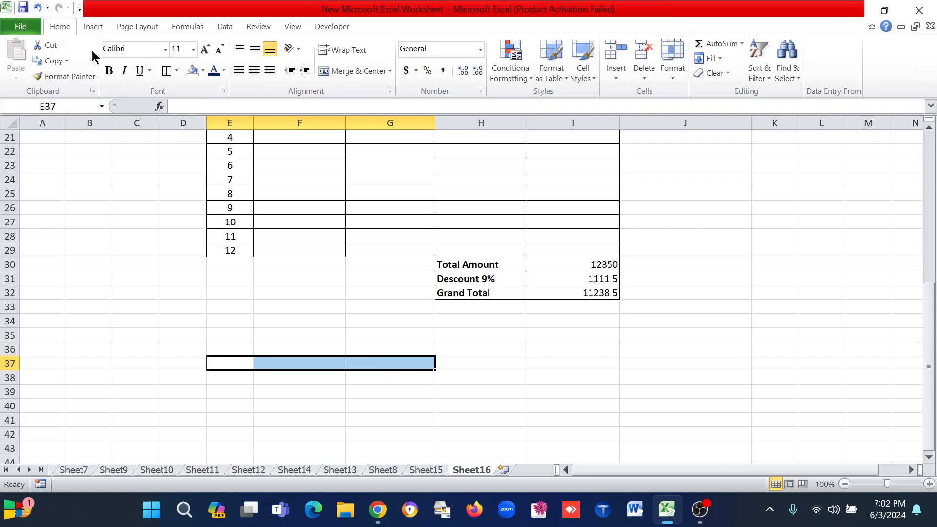
{"action": "left_click", "coordinate": [177, 73]}
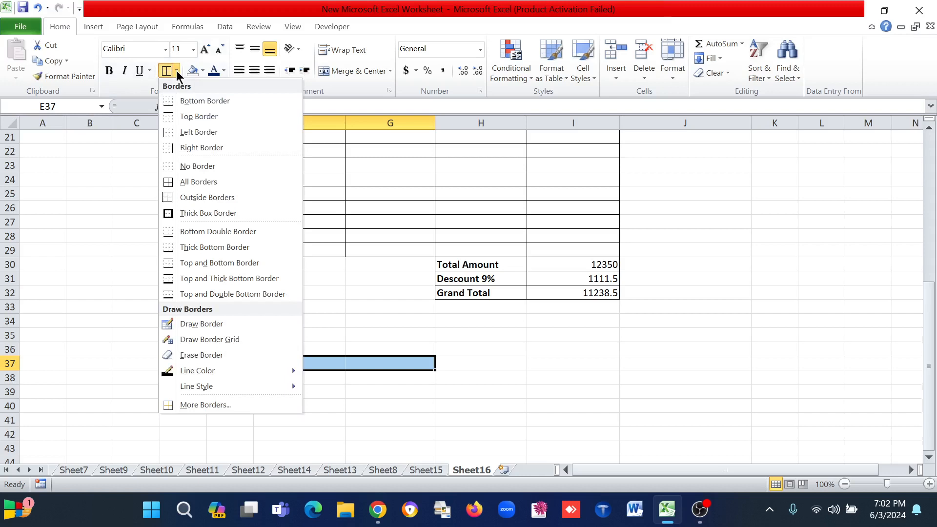
{"action": "left_click", "coordinate": [196, 102]}
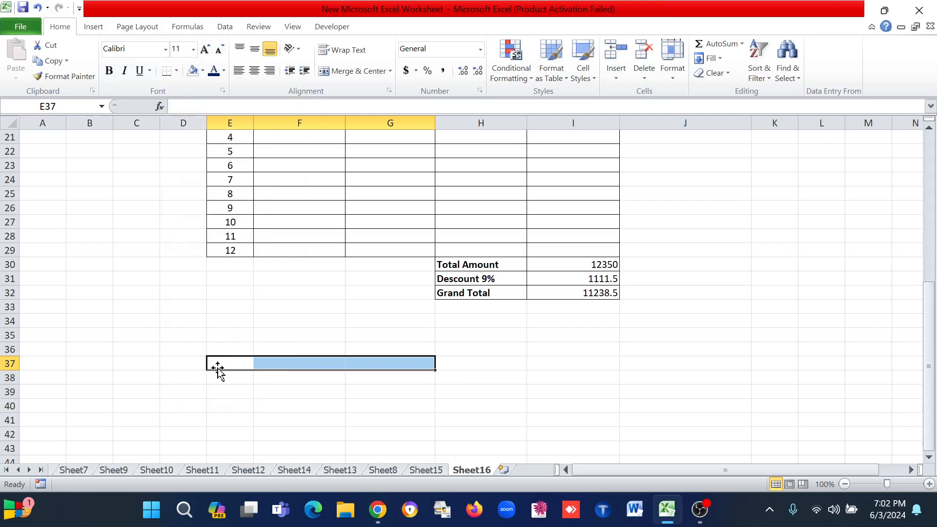
{"action": "left_click", "coordinate": [362, 435]}
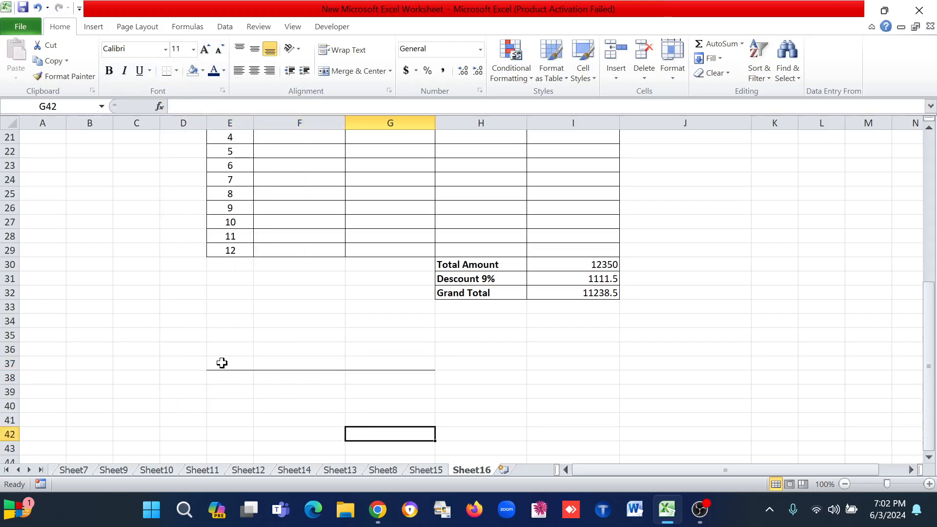
Merge and center cells E37:G37 and enter the label Authorized Signature in the merged cell
{"action": "left_click_drag", "start_coordinate": [219, 362], "coordinate": [382, 361]}
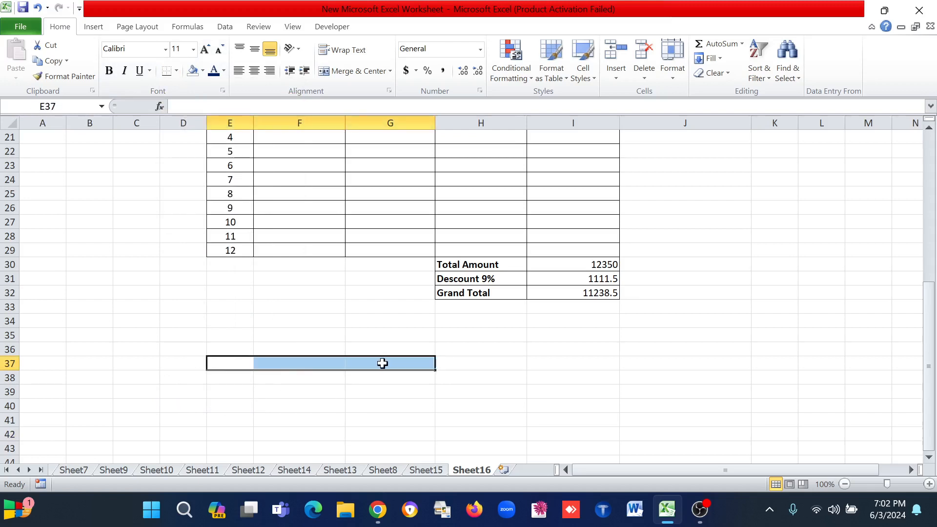
{"action": "left_click", "coordinate": [349, 71]}
{"action": "left_click", "coordinate": [295, 378]}
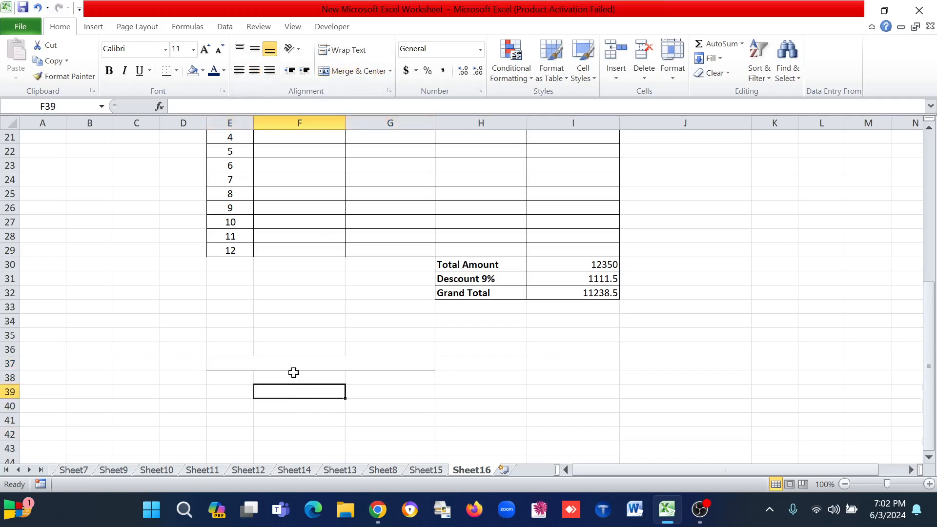
{"action": "left_click", "coordinate": [287, 364]}
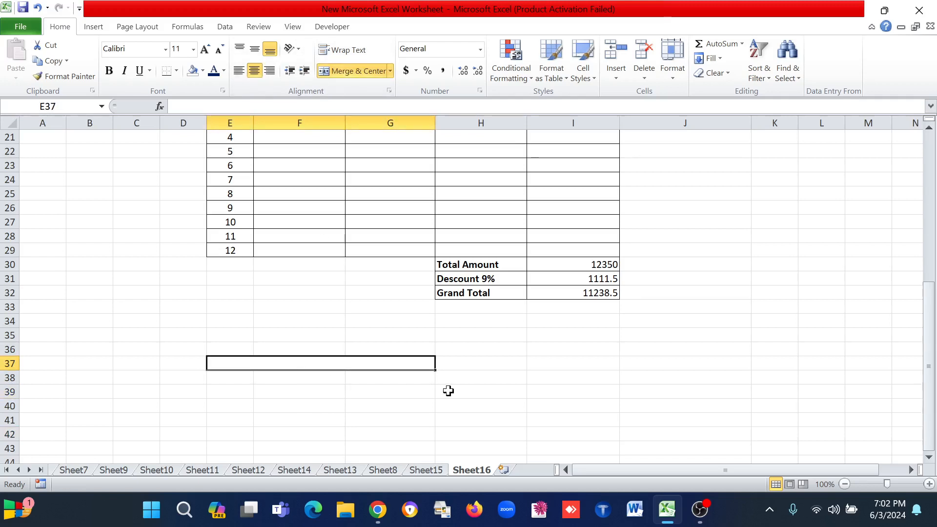
{"action": "type", "text": "A"}
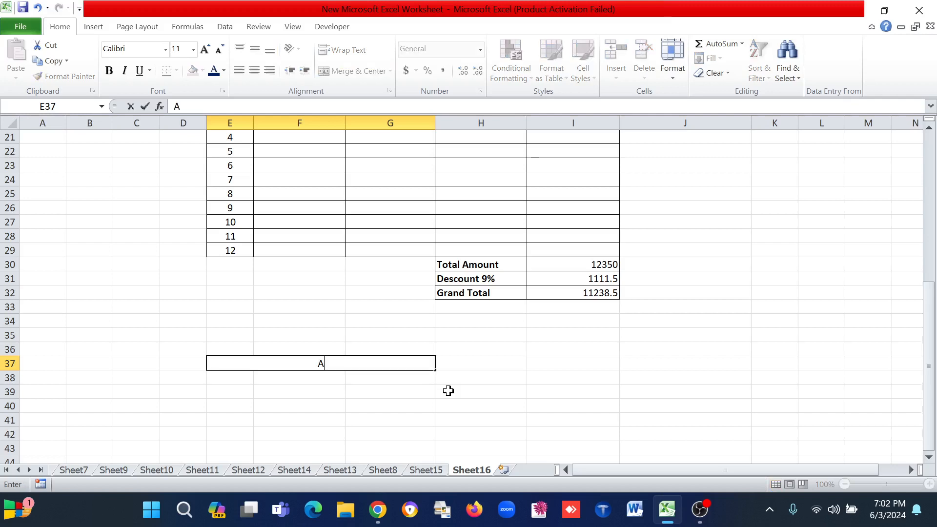
{"action": "type", "text": "th"}
{"action": "key", "text": "BackSpace"}
{"action": "type", "text": "uthorized S"}
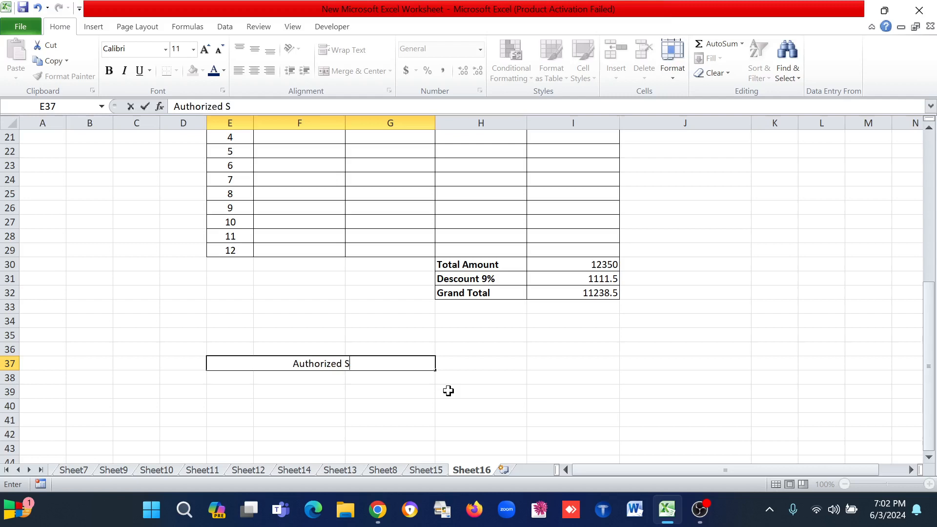
{"action": "type", "text": "ignature"}
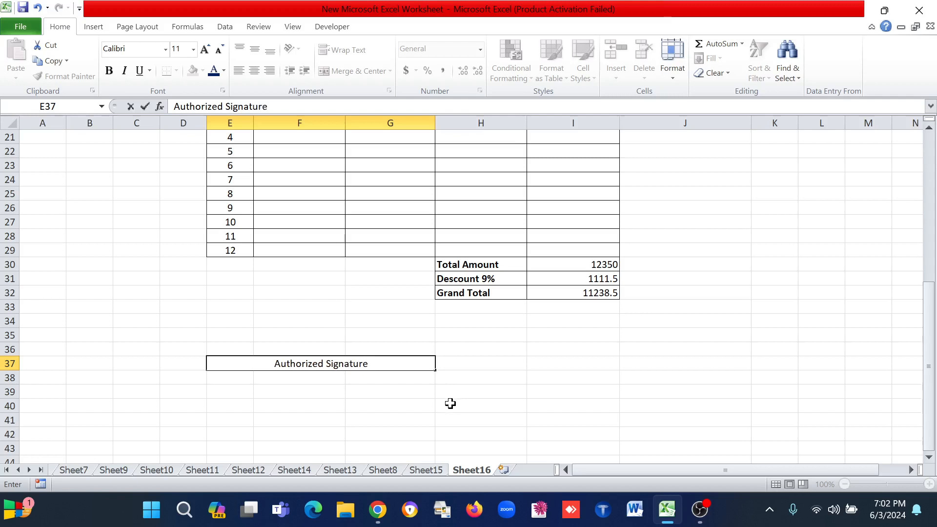
{"action": "left_click", "coordinate": [390, 406]}
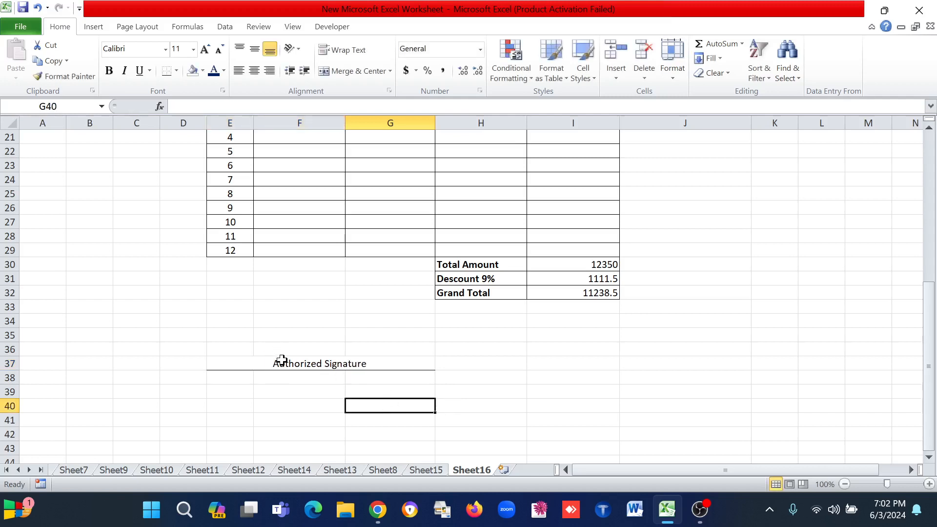
Make the Authorized Signature label bold and increase its font size by one step
{"action": "left_click", "coordinate": [285, 362]}
{"action": "left_click", "coordinate": [109, 72]}
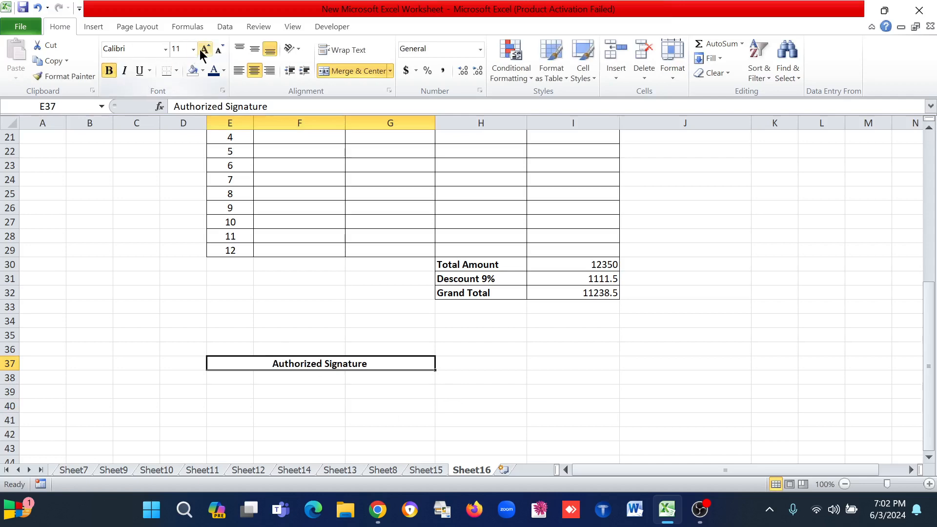
{"action": "left_click", "coordinate": [203, 52]}
{"action": "left_click", "coordinate": [477, 350]}
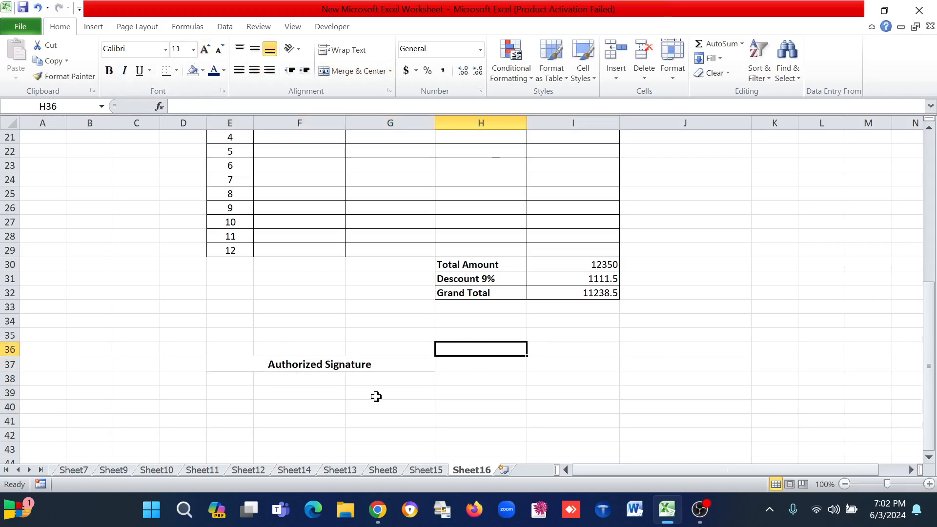
Hide the gridlines on the invoice sheet
{"action": "scroll", "coordinate": [375, 395], "scroll_direction": "up", "scroll_amount": 7}
{"action": "scroll", "coordinate": [376, 396], "scroll_direction": "down", "scroll_amount": 1}
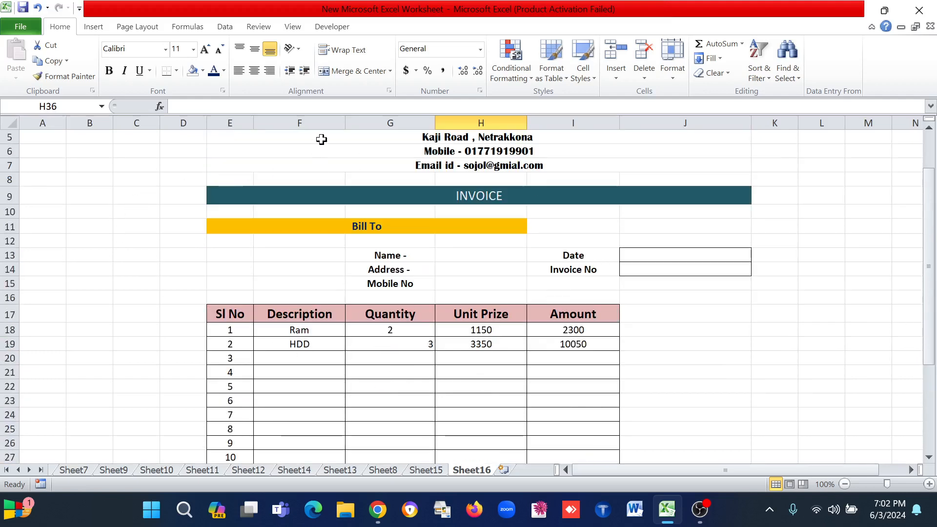
{"action": "scroll", "coordinate": [476, 259], "scroll_direction": "up", "scroll_amount": 2}
{"action": "scroll", "coordinate": [467, 247], "scroll_direction": "down", "scroll_amount": 7}
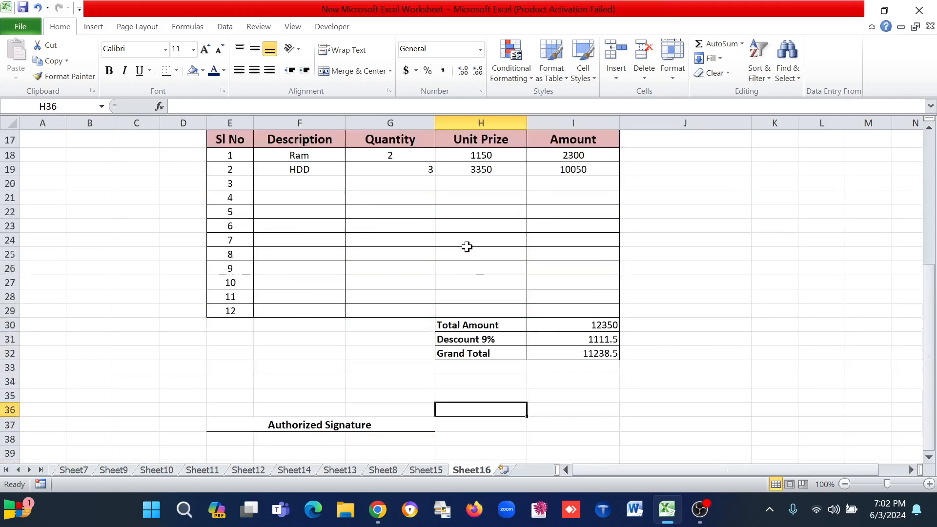
{"action": "left_click", "coordinate": [293, 31]}
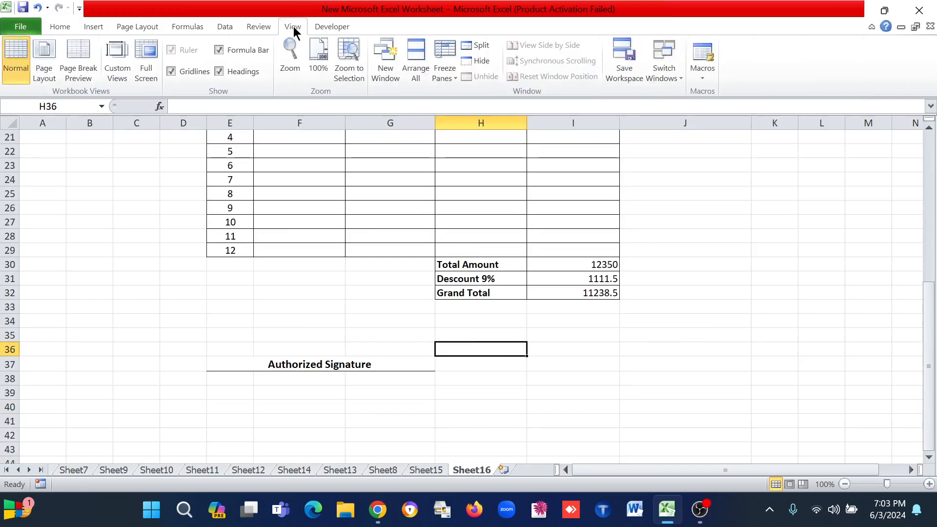
{"action": "left_click", "coordinate": [171, 72]}
Check how the invoice fits the page in the print preview and return to the worksheet
{"action": "scroll", "coordinate": [386, 350], "scroll_direction": "up", "scroll_amount": 7}
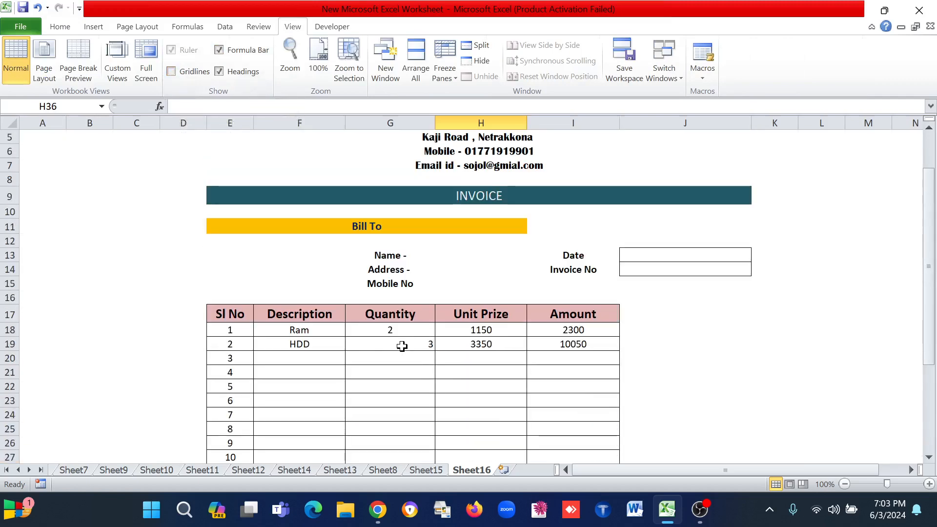
{"action": "scroll", "coordinate": [401, 344], "scroll_direction": "down", "scroll_amount": 9}
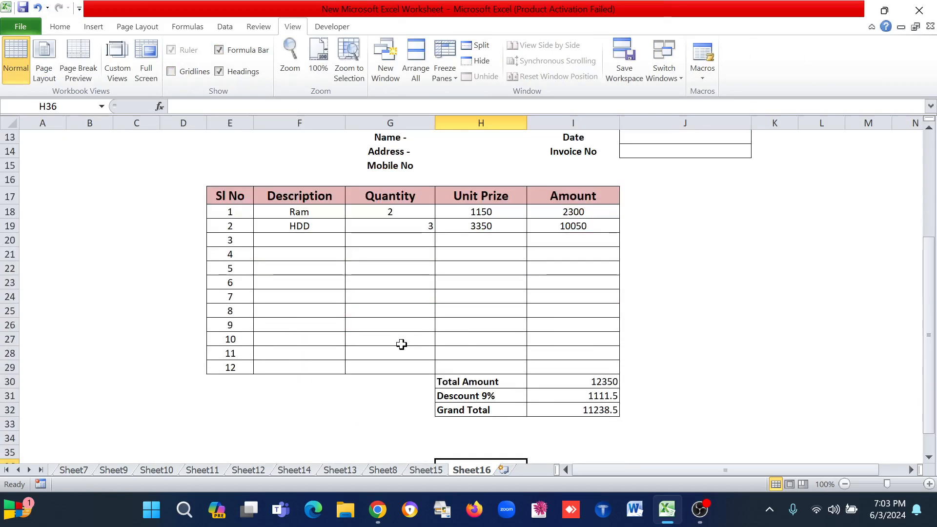
{"action": "scroll", "coordinate": [401, 345], "scroll_direction": "up", "scroll_amount": 7}
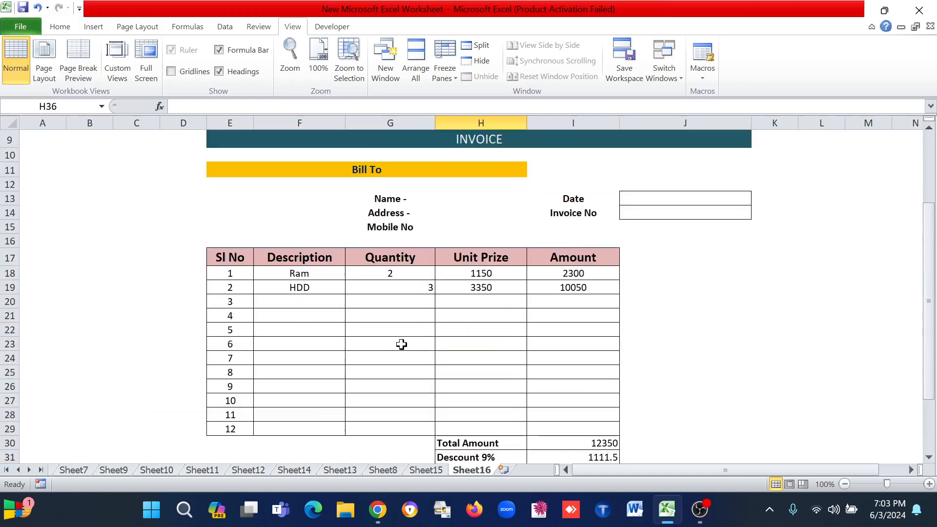
{"action": "scroll", "coordinate": [401, 344], "scroll_direction": "up", "scroll_amount": 3}
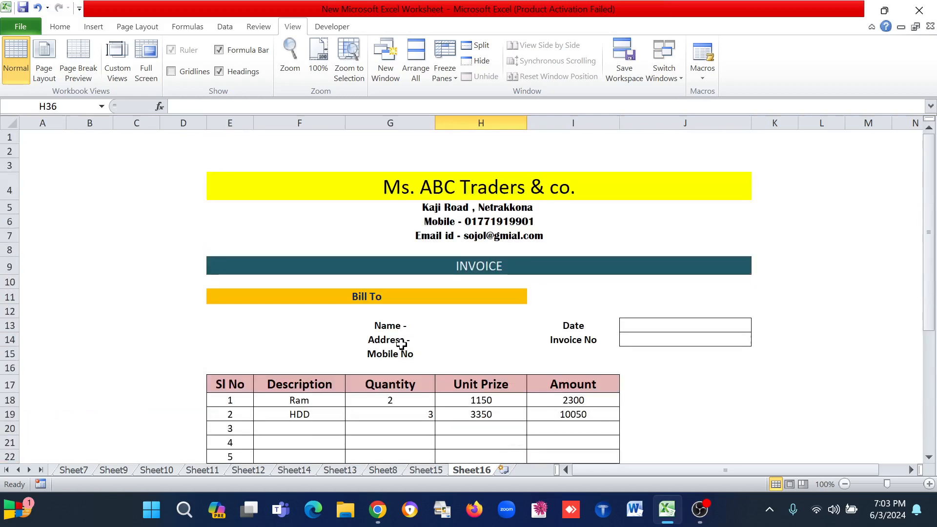
{"action": "left_click", "coordinate": [21, 26]}
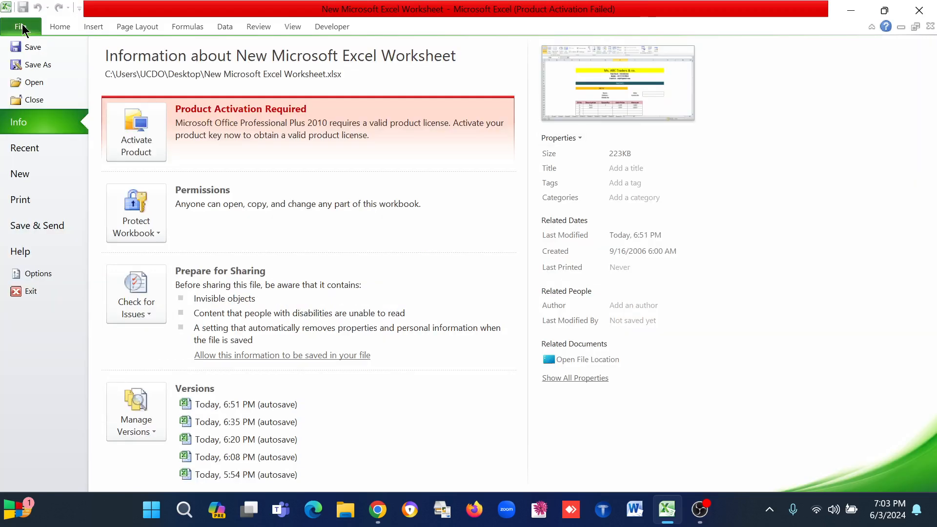
{"action": "left_click", "coordinate": [18, 201]}
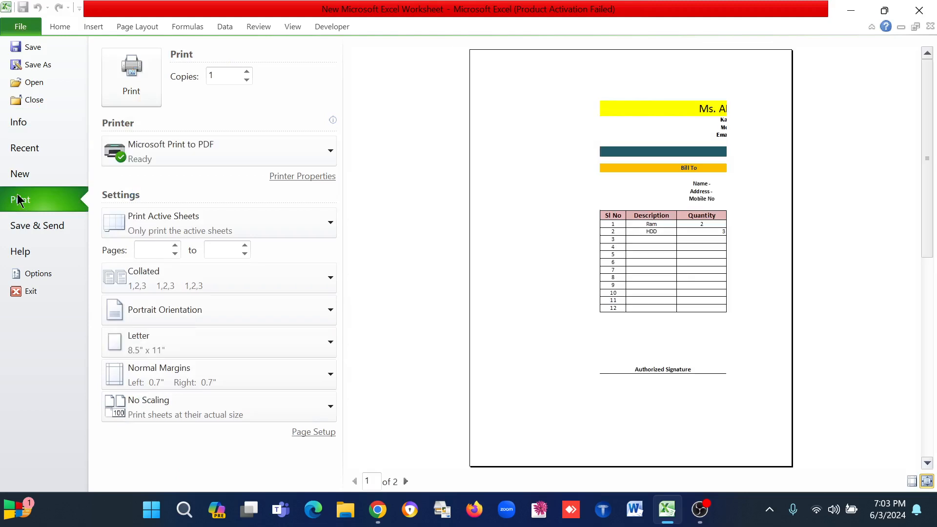
{"action": "left_click", "coordinate": [29, 292]}
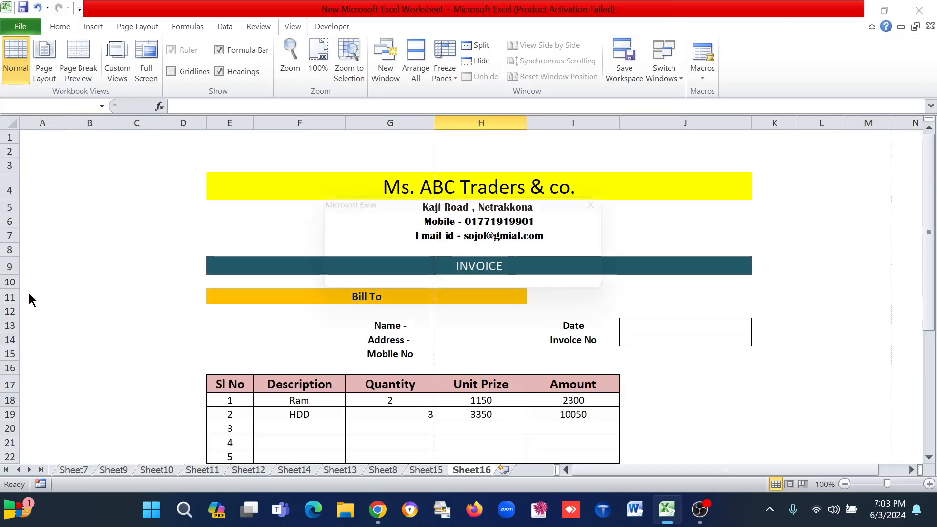
{"action": "left_click", "coordinate": [529, 288]}
Examine where the dashed page-break lines cut through the invoice from the header down to the signature line
{"action": "scroll", "coordinate": [464, 299], "scroll_direction": "down", "scroll_amount": 4}
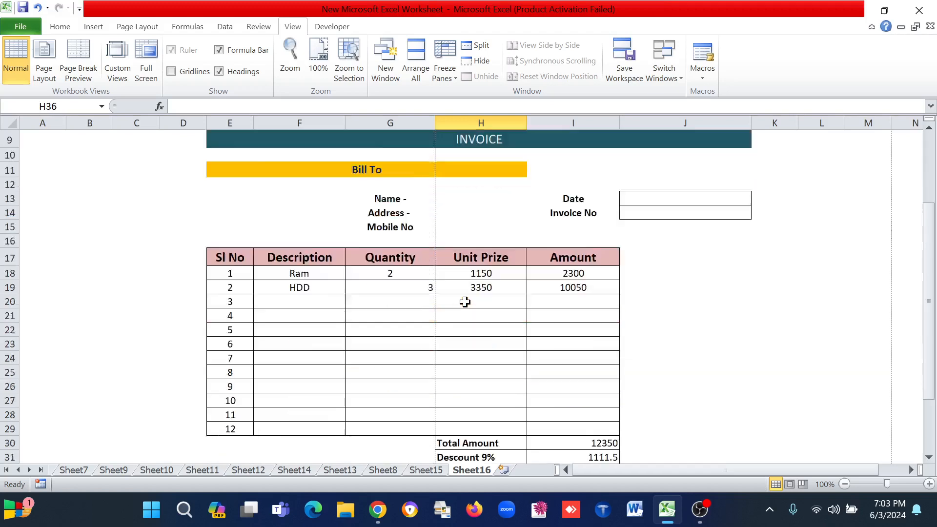
{"action": "scroll", "coordinate": [455, 345], "scroll_direction": "up", "scroll_amount": 4}
{"action": "scroll", "coordinate": [454, 341], "scroll_direction": "down", "scroll_amount": 5}
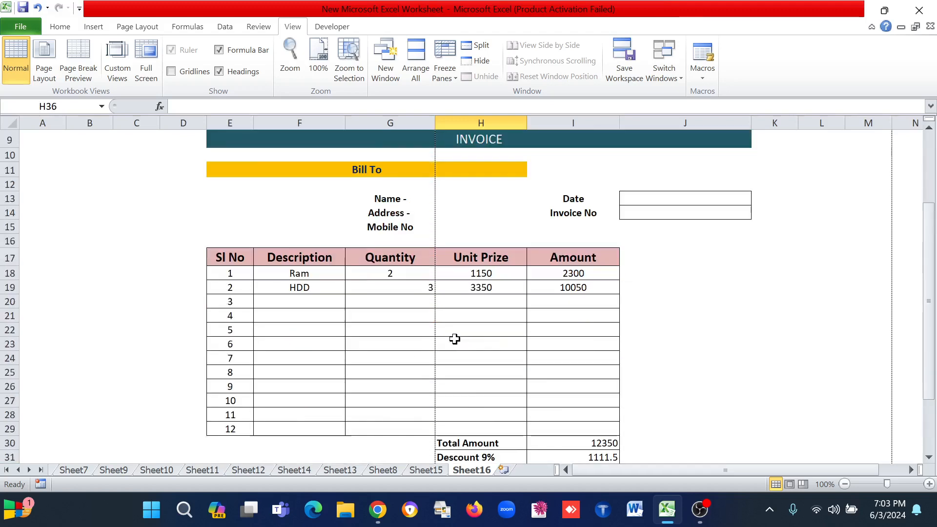
{"action": "scroll", "coordinate": [454, 338], "scroll_direction": "down", "scroll_amount": 4}
{"action": "scroll", "coordinate": [454, 352], "scroll_direction": "up", "scroll_amount": 4}
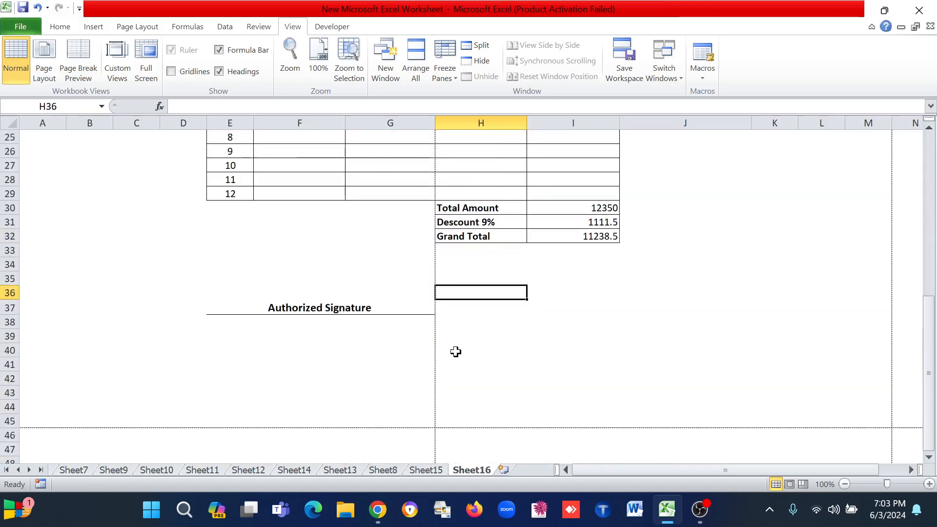
{"action": "scroll", "coordinate": [454, 349], "scroll_direction": "up", "scroll_amount": 4}
{"action": "scroll", "coordinate": [454, 342], "scroll_direction": "down", "scroll_amount": 2}
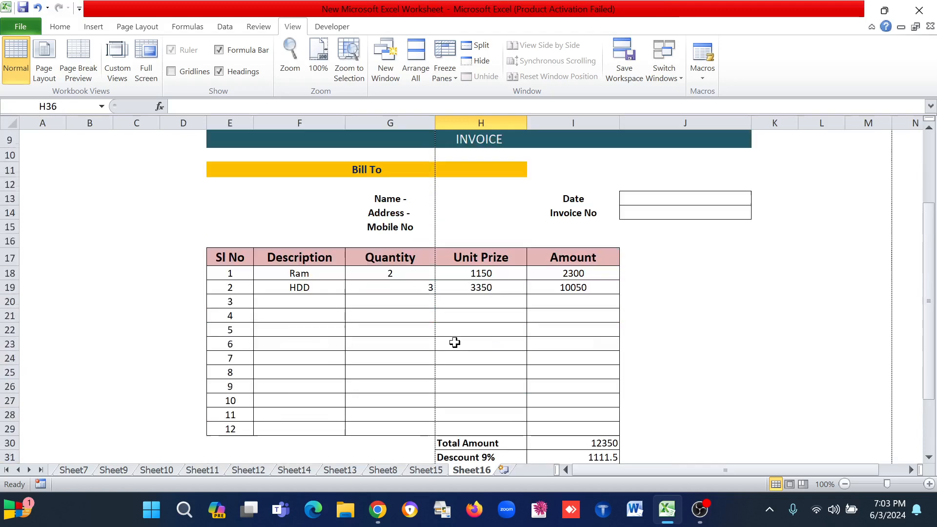
{"action": "scroll", "coordinate": [454, 340], "scroll_direction": "down", "scroll_amount": 5}
{"action": "scroll", "coordinate": [452, 337], "scroll_direction": "up", "scroll_amount": 7}
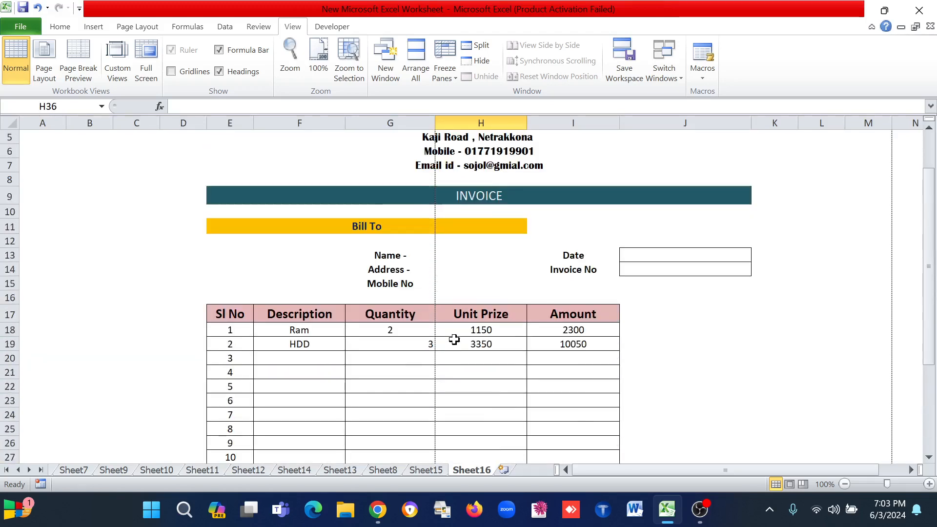
Select the whole invoice block from E4 to J37 and set the page orientation to landscape
{"action": "left_click_drag", "start_coordinate": [241, 192], "coordinate": [398, 437]}
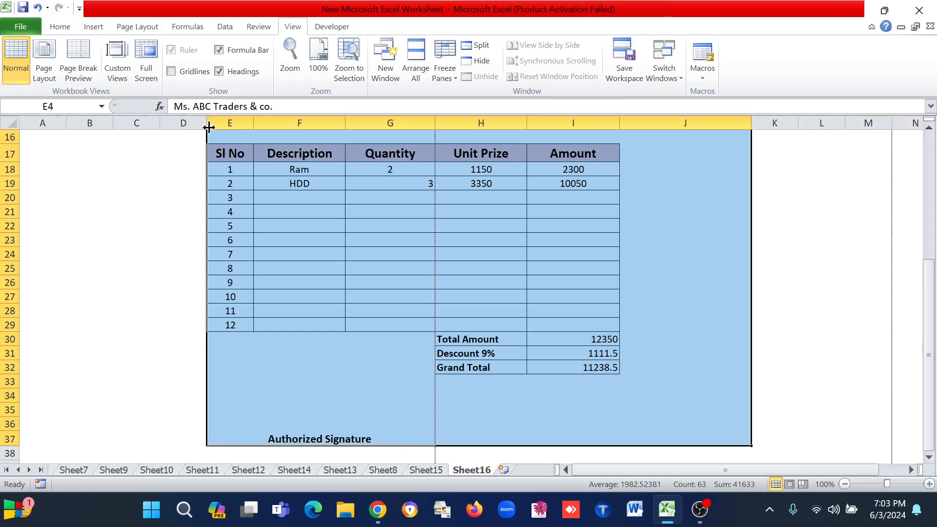
{"action": "left_click_drag", "start_coordinate": [208, 123], "coordinate": [204, 144]}
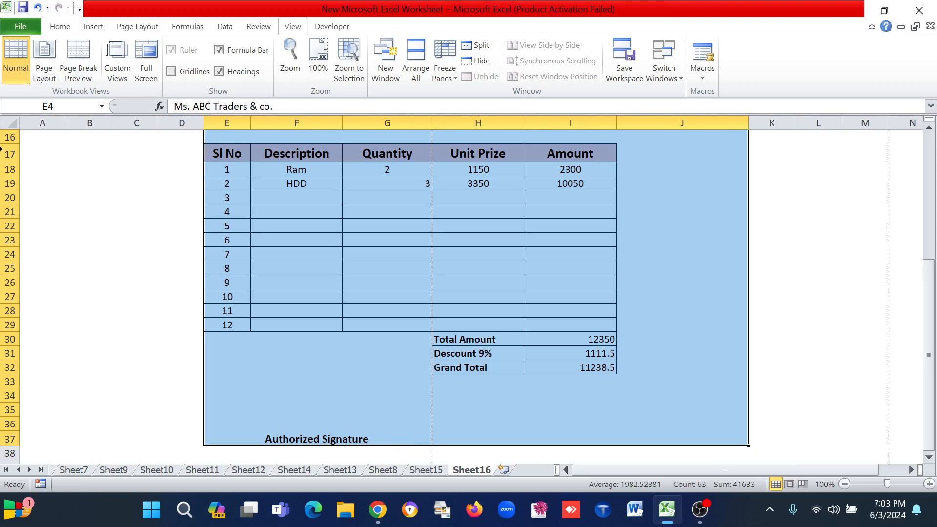
{"action": "left_click", "coordinate": [149, 25]}
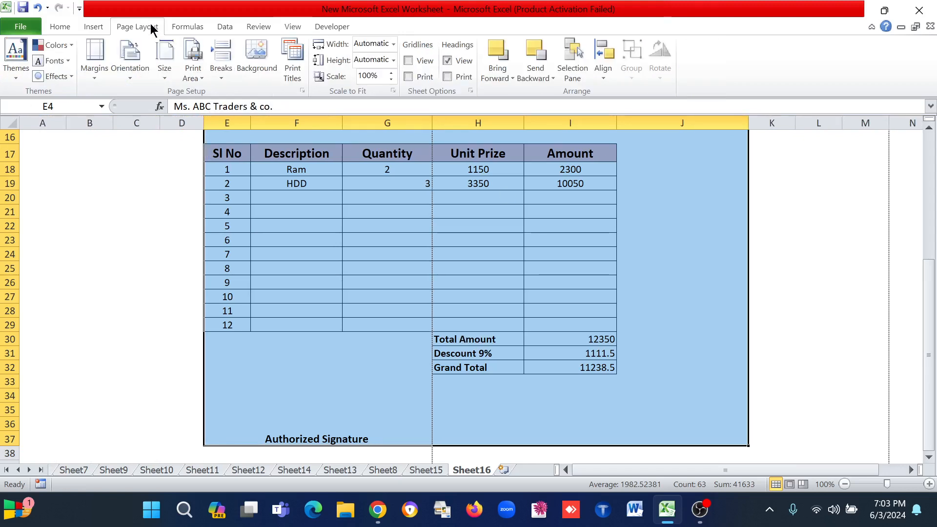
{"action": "left_click", "coordinate": [135, 74]}
{"action": "left_click", "coordinate": [125, 128]}
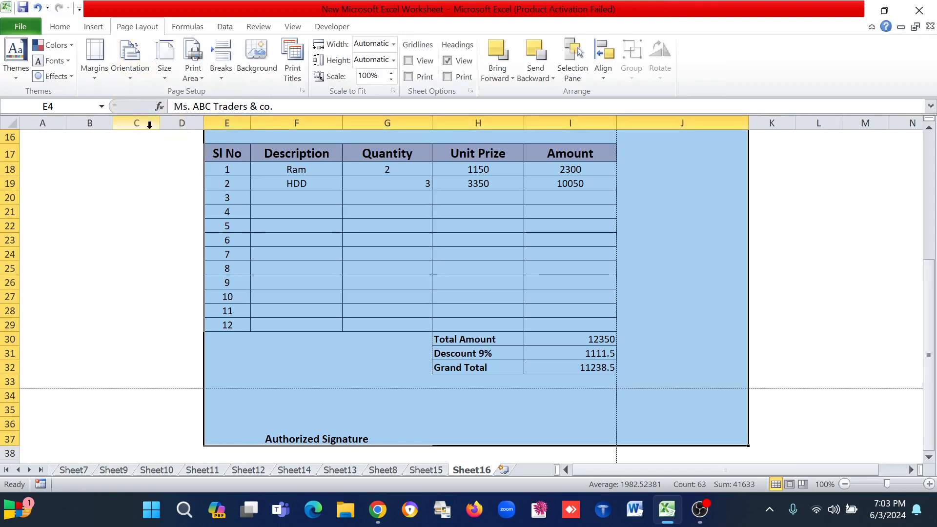
Unmerge the merged cells in the selected invoice block and move the block so it starts at cell B3
{"action": "scroll", "coordinate": [324, 328], "scroll_direction": "up", "scroll_amount": 5}
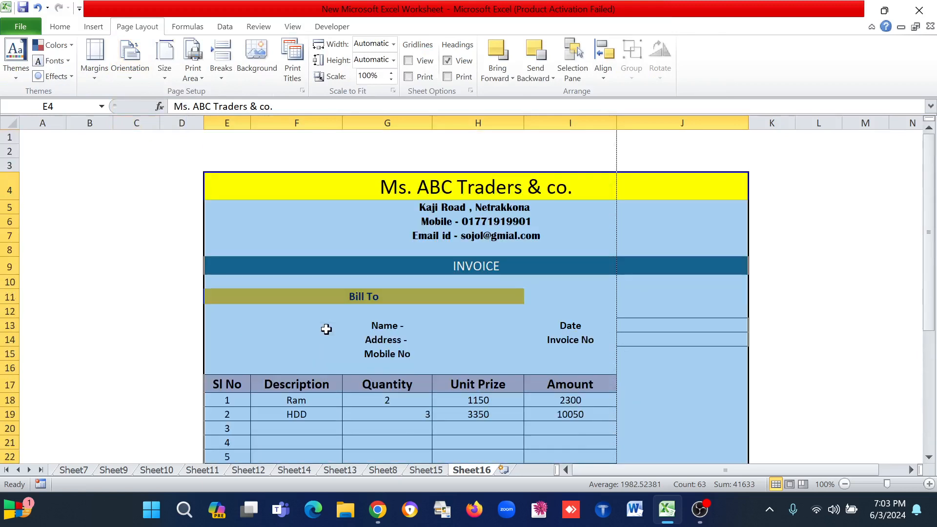
{"action": "left_click_drag", "start_coordinate": [205, 194], "coordinate": [102, 168]}
{"action": "left_click", "coordinate": [485, 298]}
{"action": "left_click", "coordinate": [59, 28]}
{"action": "left_click", "coordinate": [346, 72]}
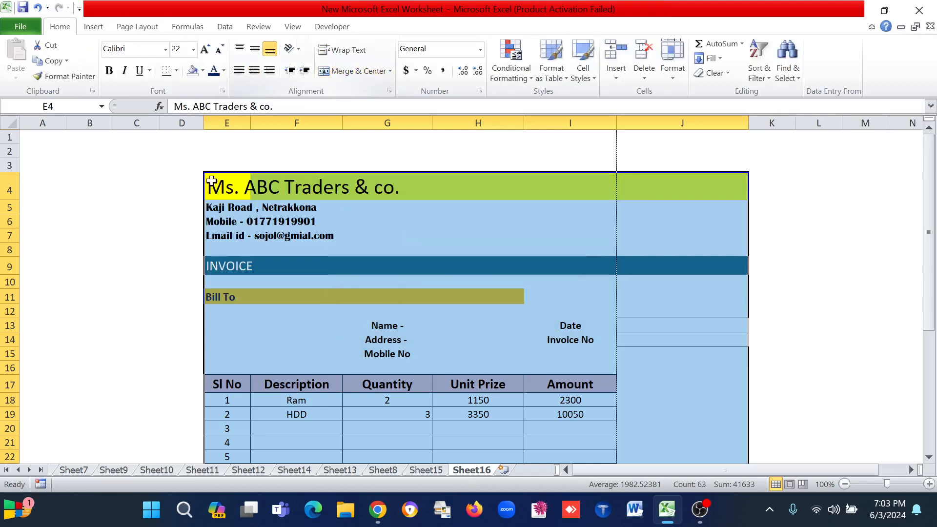
{"action": "left_click_drag", "start_coordinate": [204, 185], "coordinate": [106, 168]}
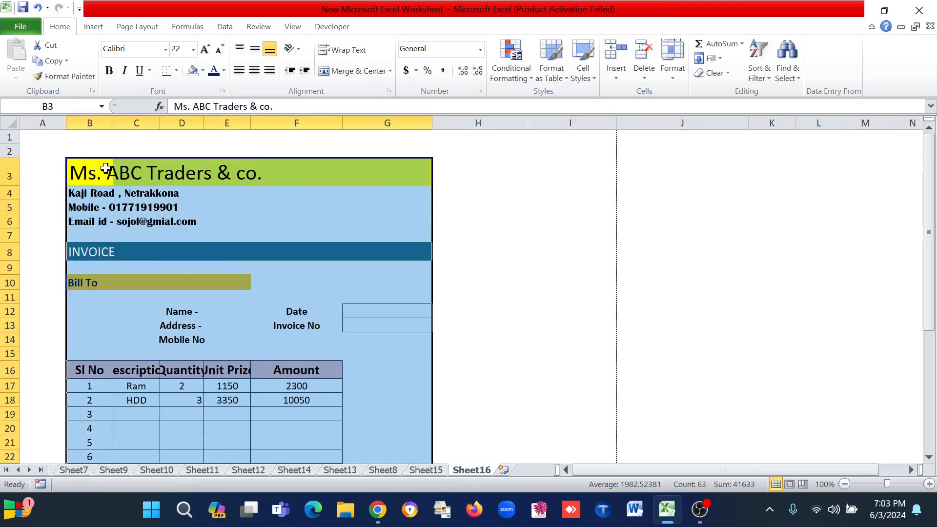
{"action": "left_click", "coordinate": [311, 232]}
Merge and center the company name across B3:G3 and the address line across B4:G4
{"action": "left_click", "coordinate": [82, 174]}
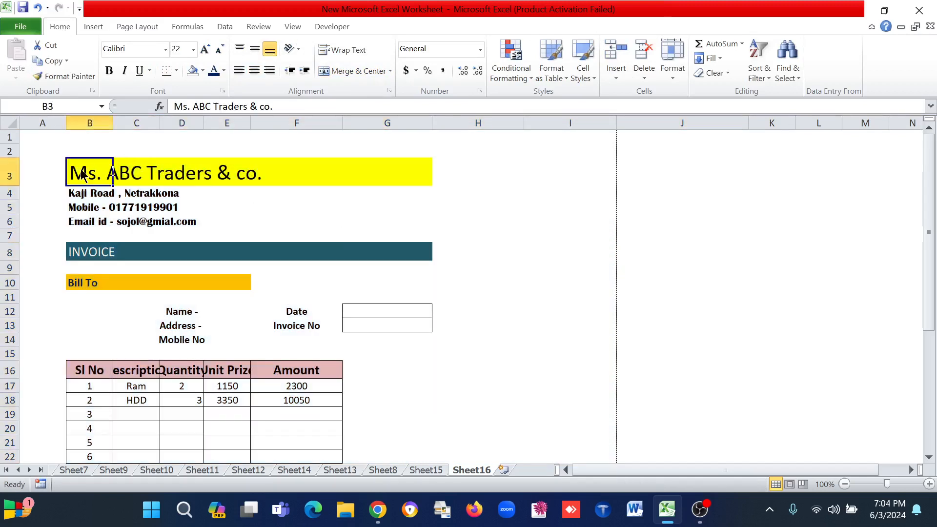
{"action": "left_click_drag", "start_coordinate": [82, 174], "coordinate": [360, 177]}
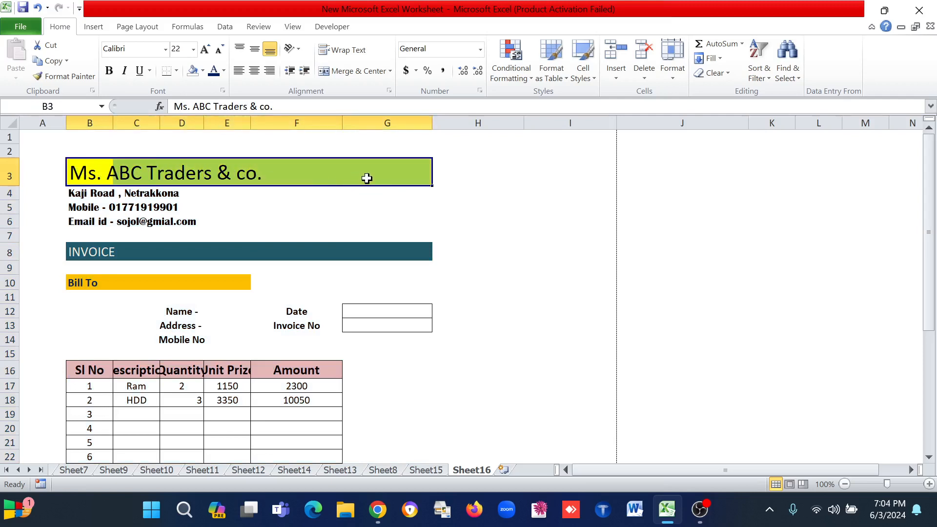
{"action": "left_click", "coordinate": [351, 73]}
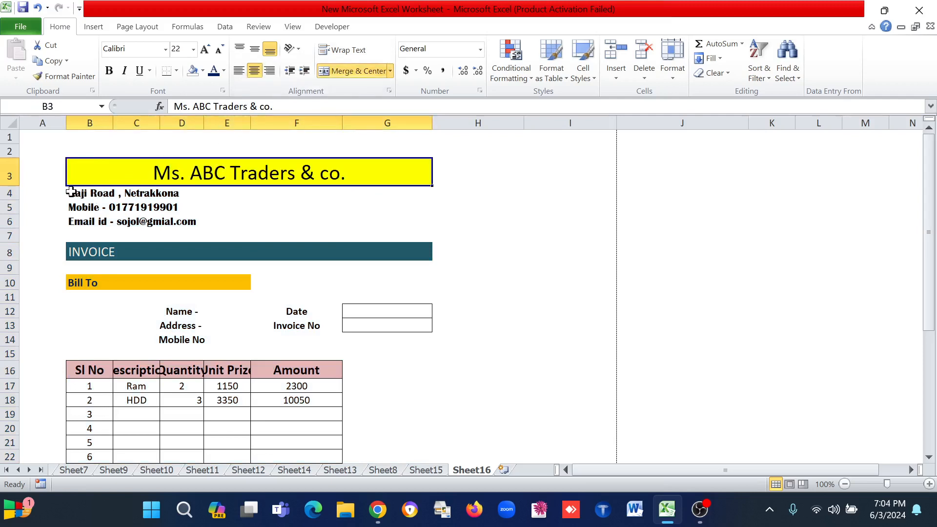
{"action": "left_click_drag", "start_coordinate": [69, 196], "coordinate": [351, 195]}
{"action": "left_click", "coordinate": [357, 74]}
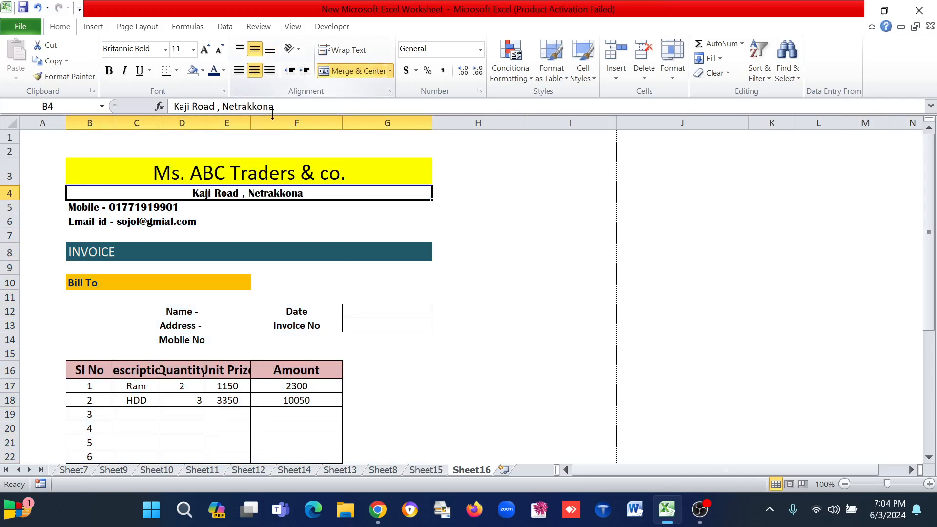
Merge and center the mobile number line across B5:G5 and the email line across B6:G6
{"action": "left_click_drag", "start_coordinate": [67, 209], "coordinate": [366, 205]}
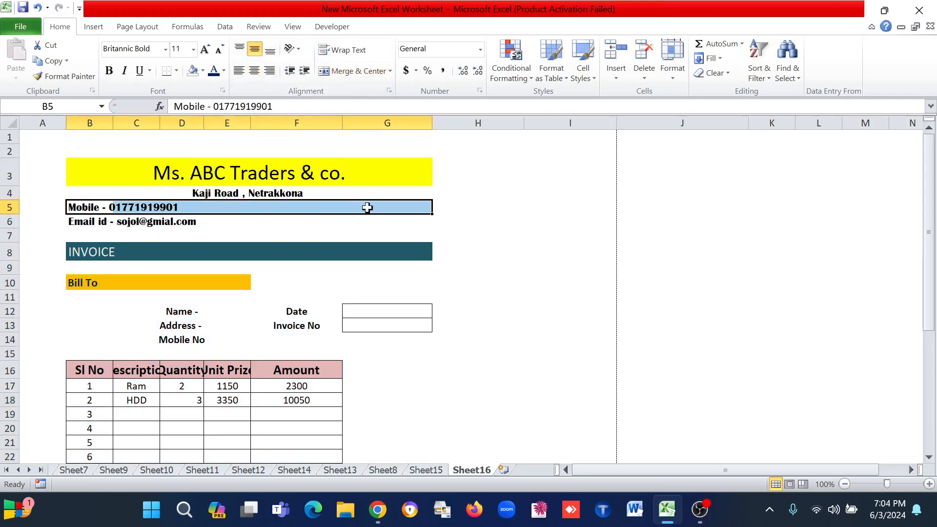
{"action": "left_click", "coordinate": [342, 72]}
{"action": "left_click_drag", "start_coordinate": [69, 221], "coordinate": [347, 221]}
{"action": "left_click", "coordinate": [349, 72]}
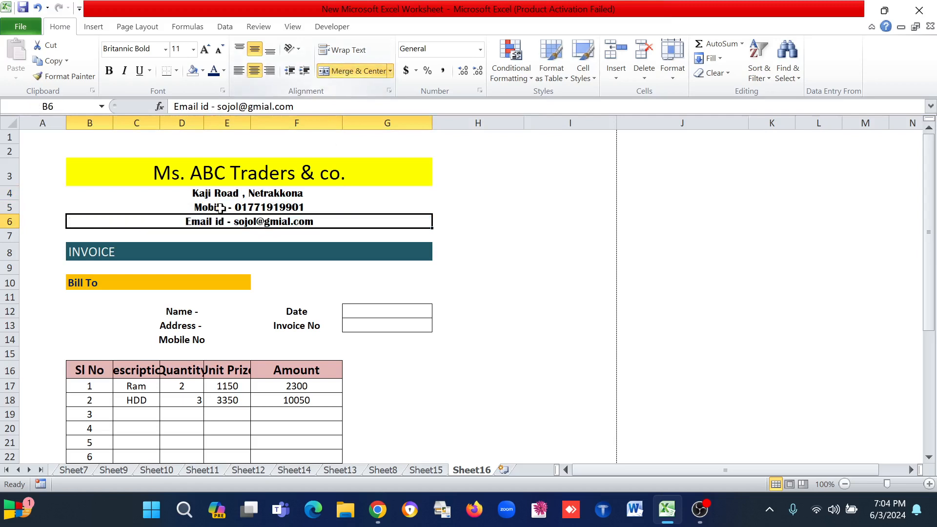
Merge and center the INVOICE title across B8:G8 and the Bill To heading across B10:E10
{"action": "left_click_drag", "start_coordinate": [74, 252], "coordinate": [350, 257]}
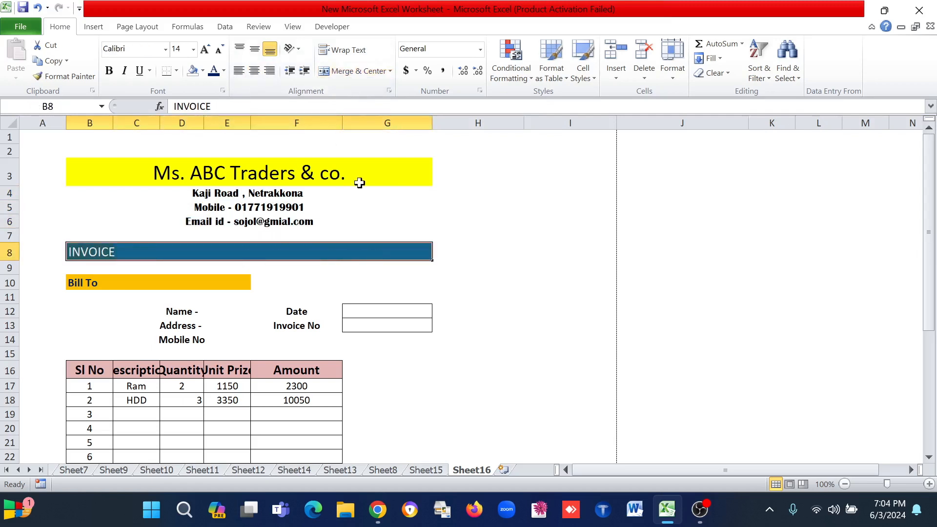
{"action": "left_click", "coordinate": [349, 71]}
{"action": "left_click_drag", "start_coordinate": [98, 282], "coordinate": [221, 280]}
{"action": "left_click", "coordinate": [349, 71]}
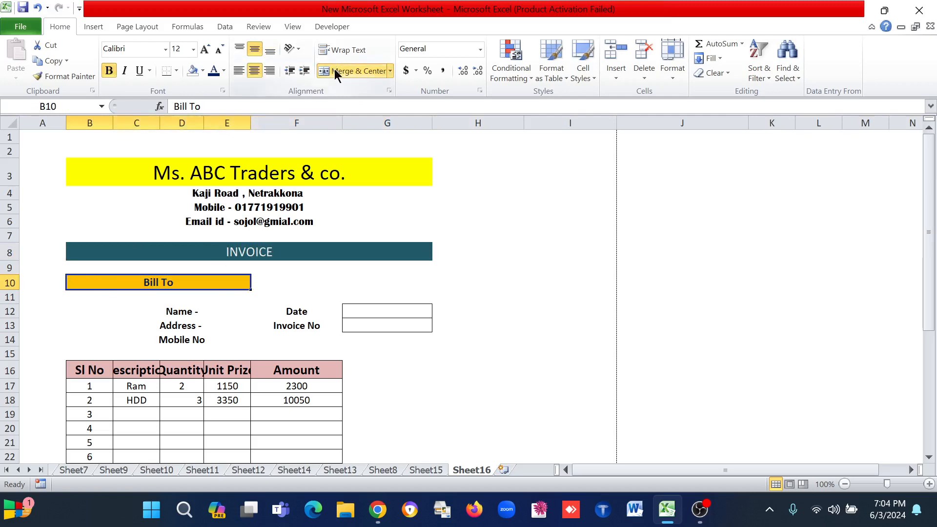
Widen columns E, D and C so the Unit Prize, Quantity and Description headings fit in full
{"action": "scroll", "coordinate": [318, 292], "scroll_direction": "down", "scroll_amount": 2}
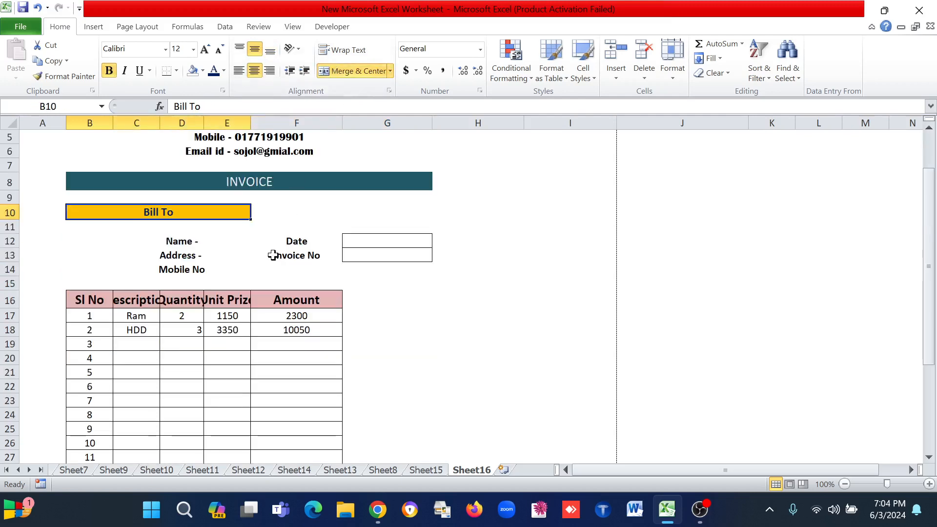
{"action": "left_click_drag", "start_coordinate": [251, 123], "coordinate": [312, 123]}
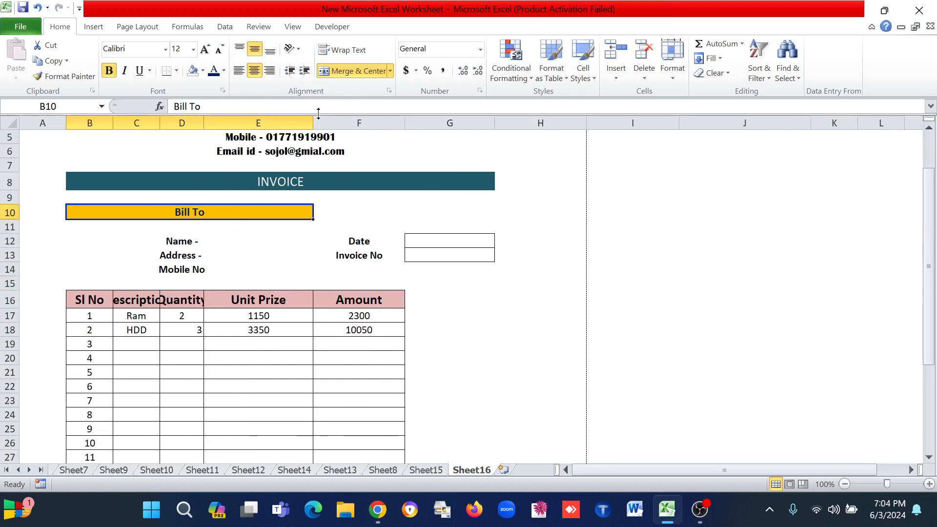
{"action": "left_click_drag", "start_coordinate": [204, 122], "coordinate": [253, 121]}
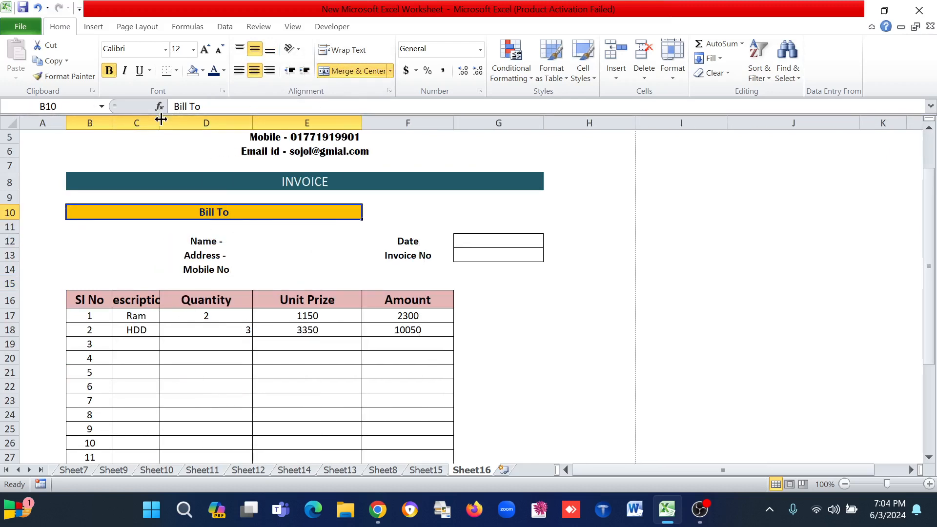
{"action": "left_click_drag", "start_coordinate": [160, 122], "coordinate": [210, 109]}
Move the Authorized Signature line up from row 36 to row 33, inside the page break
{"action": "scroll", "coordinate": [361, 313], "scroll_direction": "down", "scroll_amount": 4}
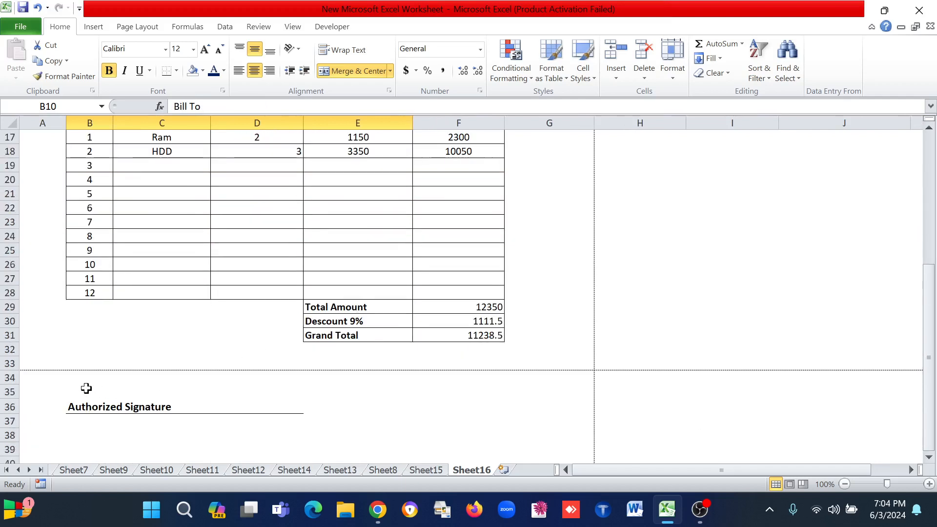
{"action": "left_click", "coordinate": [69, 407]}
{"action": "mouse_move", "coordinate": [70, 407]}
{"action": "left_mouse_down"}
{"action": "mouse_move", "coordinate": [256, 409]}
{"action": "mouse_move", "coordinate": [244, 395]}
{"action": "mouse_move", "coordinate": [236, 408]}
{"action": "mouse_move", "coordinate": [189, 399]}
{"action": "mouse_move", "coordinate": [175, 349]}
{"action": "mouse_move", "coordinate": [137, 365]}
{"action": "left_mouse_up"}
{"action": "left_click", "coordinate": [189, 415]}
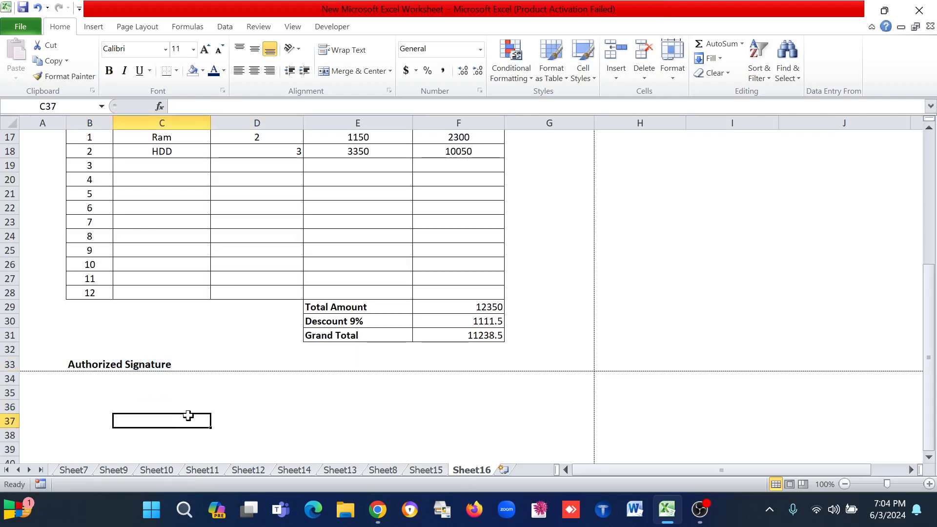
Check the invoice in the print preview and return to the worksheet
{"action": "left_click", "coordinate": [26, 25]}
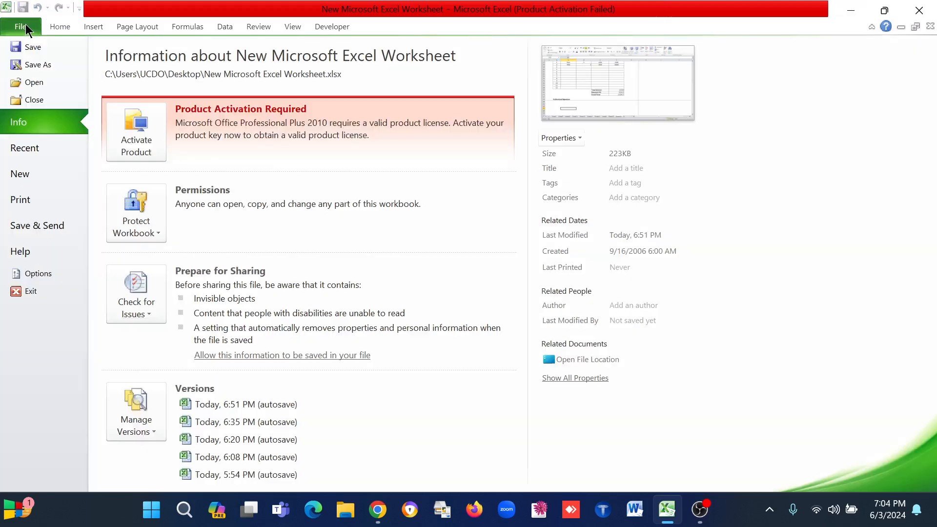
{"action": "left_click", "coordinate": [19, 202]}
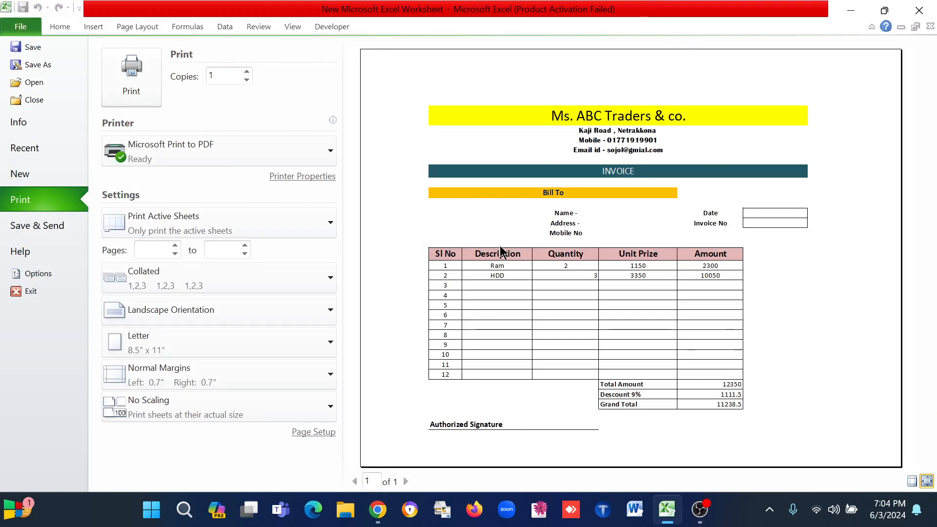
{"action": "left_click", "coordinate": [33, 292]}
{"action": "left_click", "coordinate": [518, 288]}
Examine the rearranged invoice from the company header down to the signature line against the page-break lines
{"action": "scroll", "coordinate": [397, 391], "scroll_direction": "up", "scroll_amount": 5}
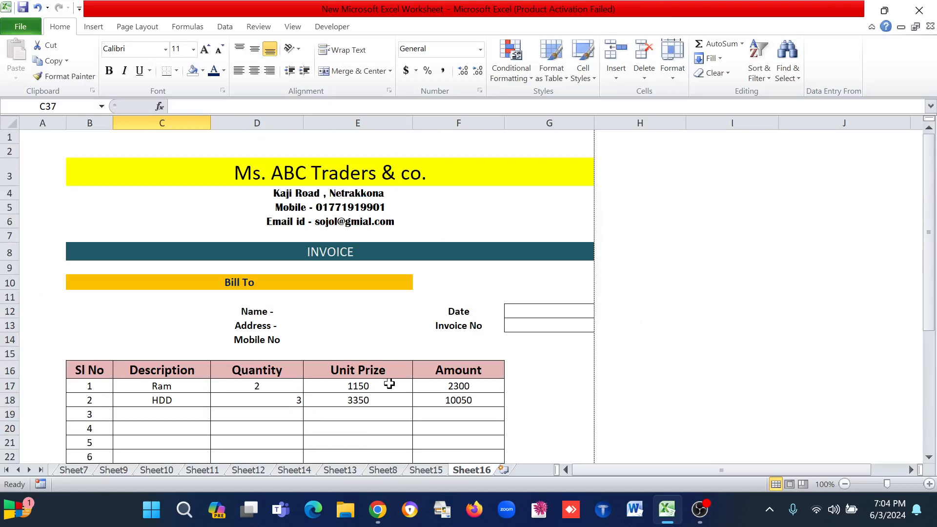
{"action": "scroll", "coordinate": [341, 358], "scroll_direction": "down", "scroll_amount": 4}
{"action": "scroll", "coordinate": [342, 359], "scroll_direction": "down", "scroll_amount": 1}
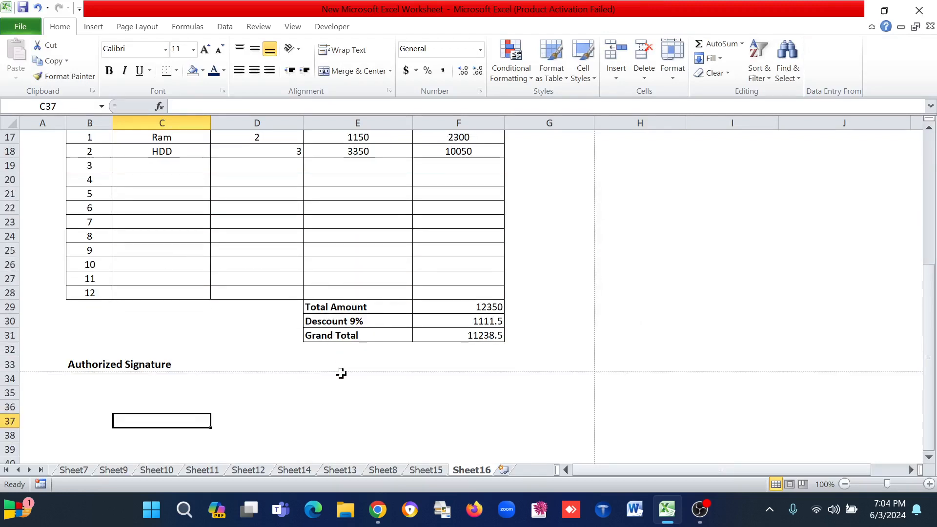
{"action": "scroll", "coordinate": [341, 372], "scroll_direction": "up", "scroll_amount": 5}
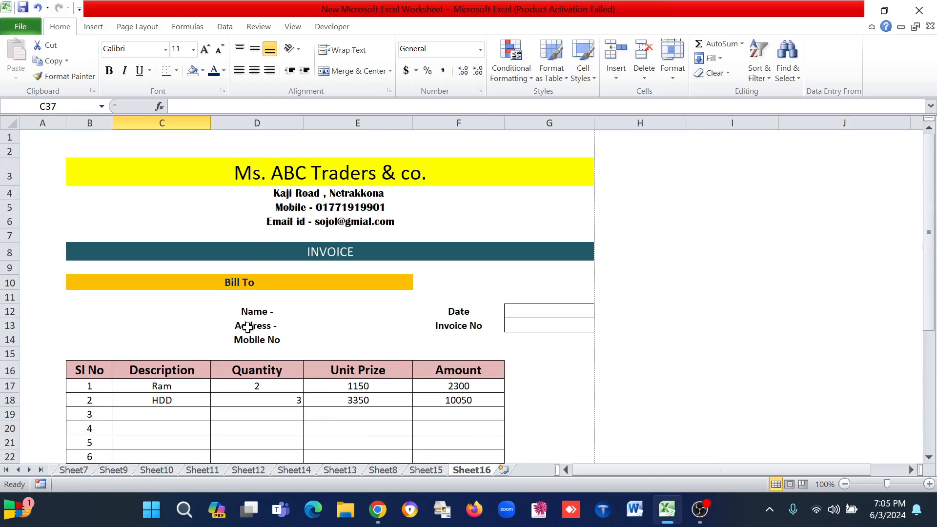
{"action": "scroll", "coordinate": [247, 330], "scroll_direction": "down", "scroll_amount": 5}
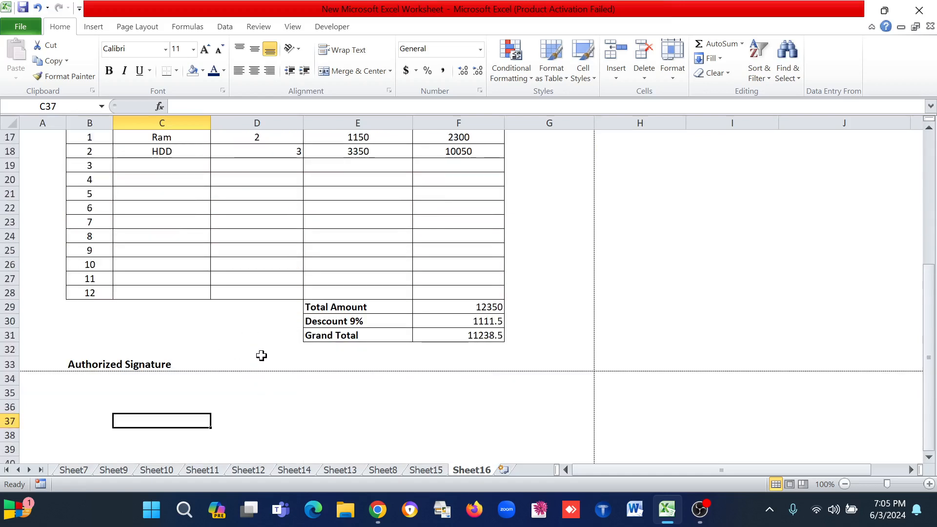
{"action": "scroll", "coordinate": [259, 355], "scroll_direction": "up", "scroll_amount": 5}
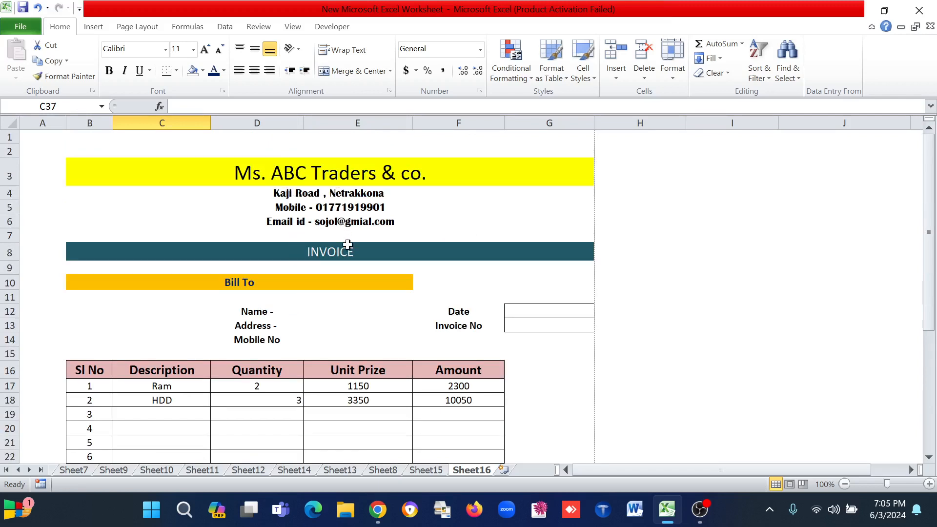
{"action": "scroll", "coordinate": [353, 320], "scroll_direction": "down", "scroll_amount": 5}
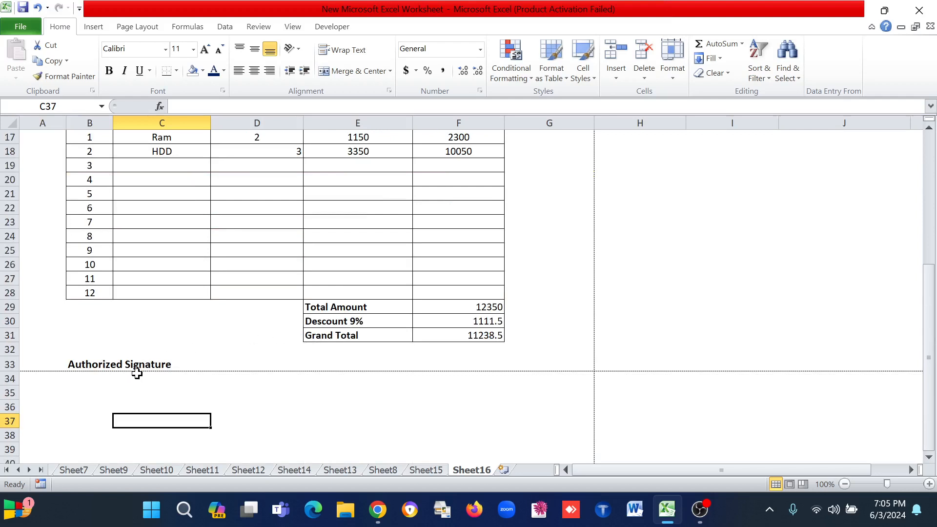
{"action": "scroll", "coordinate": [330, 310], "scroll_direction": "up", "scroll_amount": 5}
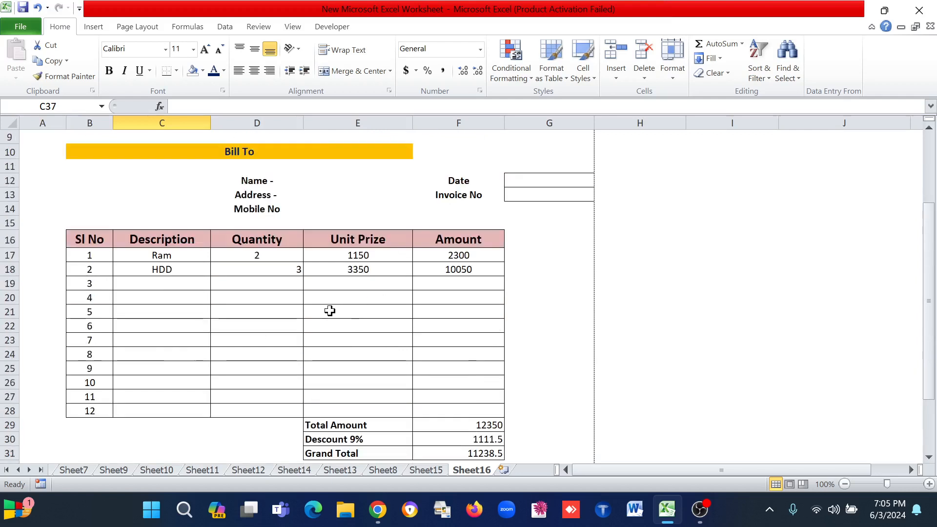